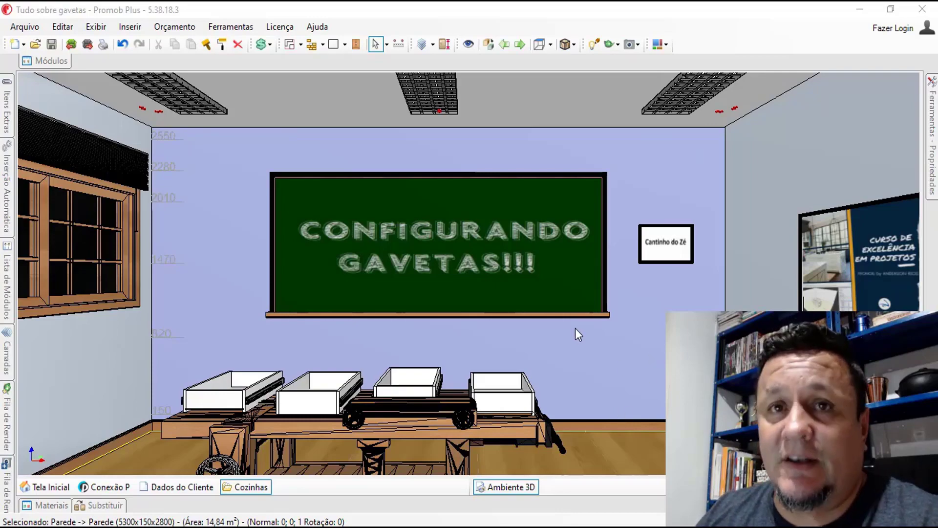
# Examine the four drawer boxes displayed on the wooden workbench in front of the chalkboard.
pyautogui.scroll(-2, 574, 326)
pyautogui.scroll(2, 503, 299)
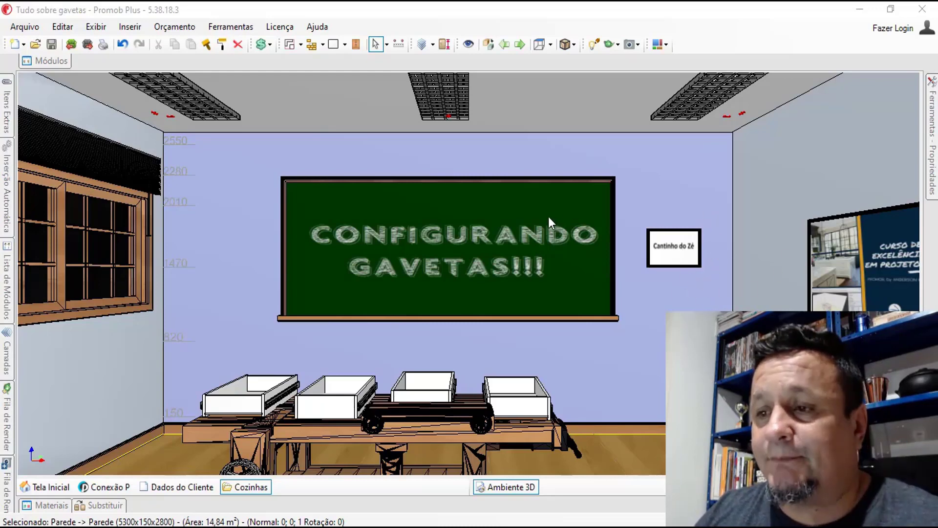
pyautogui.scroll(-3, 548, 216)
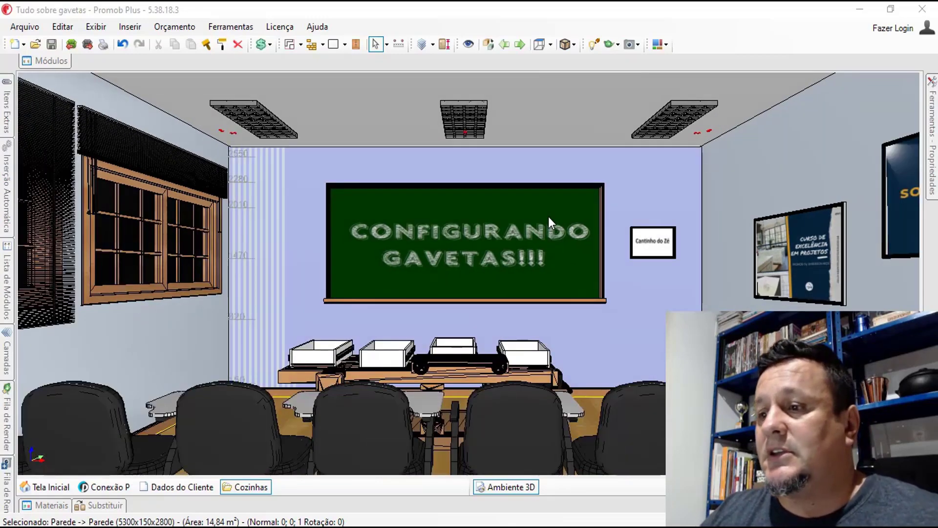
pyautogui.moveTo(516, 251); pyautogui.dragTo(476, 163, button='middle')
pyautogui.scroll(2, 474, 330)
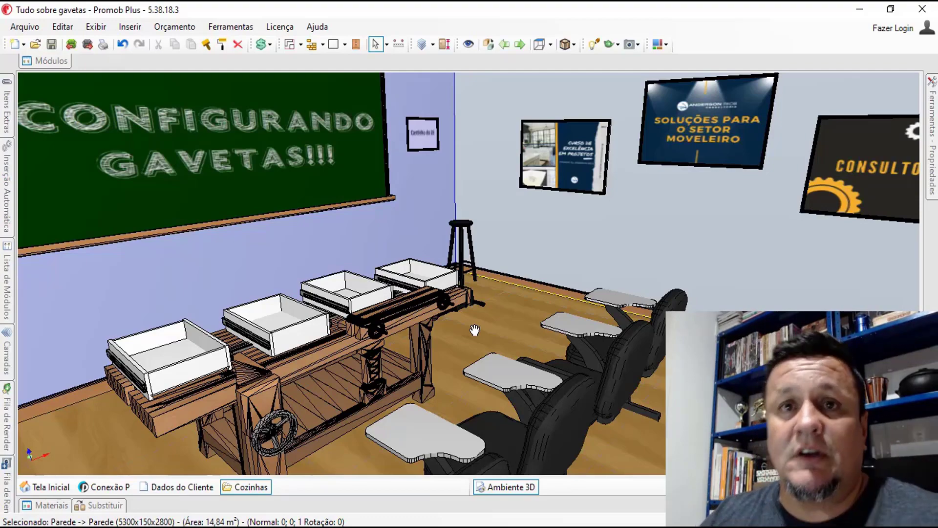
pyautogui.scroll(8, 223, 385)
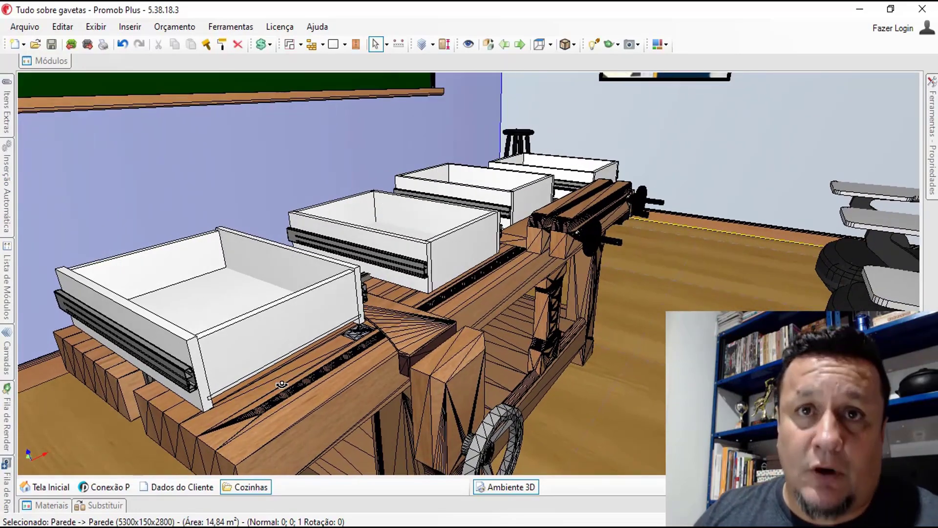
pyautogui.moveTo(335, 321); pyautogui.dragTo(305, 323, button='middle')
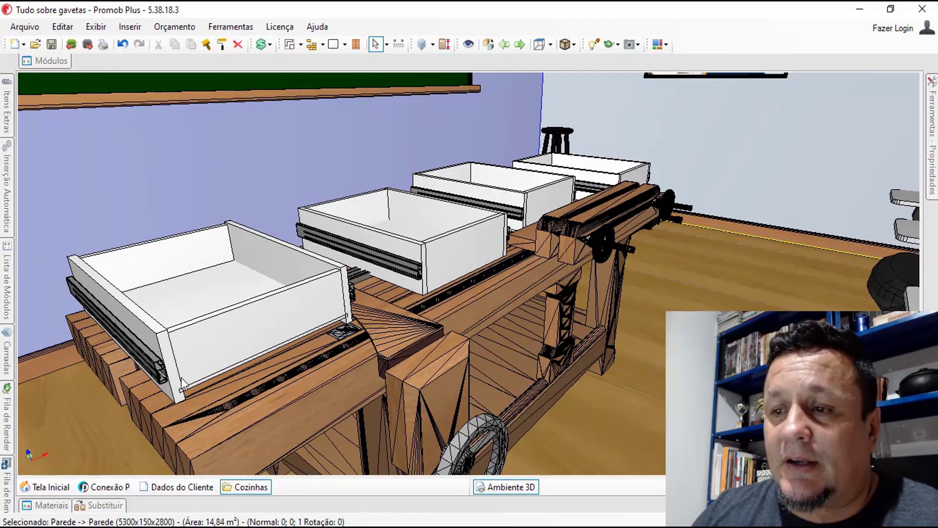
pyautogui.moveTo(415, 279); pyautogui.dragTo(365, 314, button='middle')
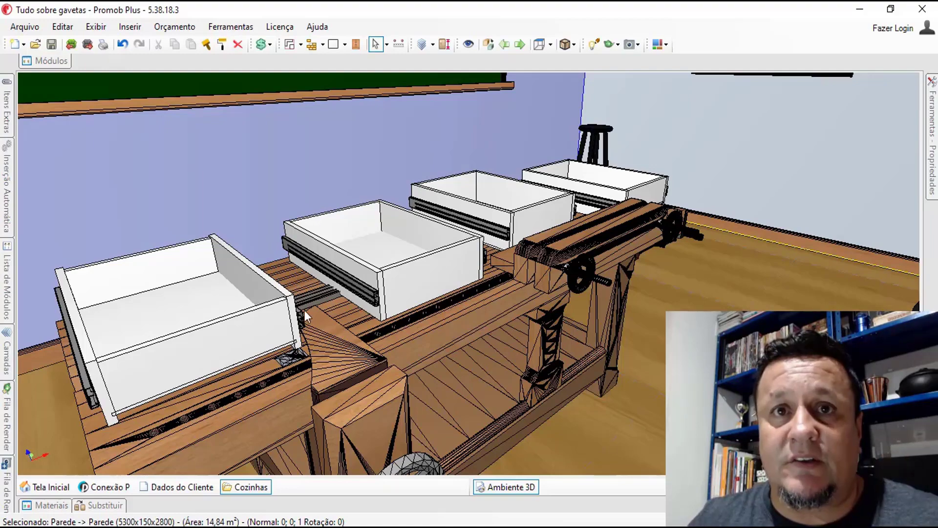
pyautogui.moveTo(476, 303); pyautogui.dragTo(256, 395, button='middle')
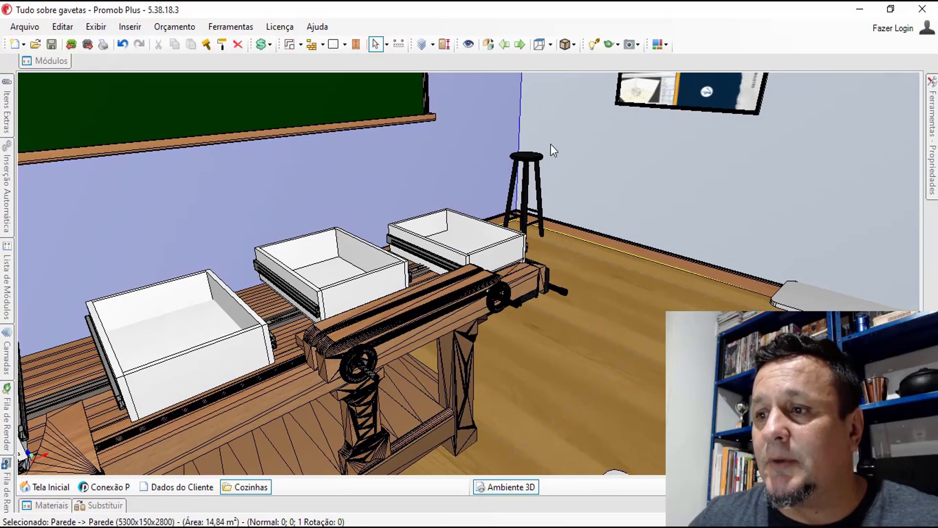
pyautogui.scroll(3, 551, 144)
pyautogui.moveTo(496, 161); pyautogui.dragTo(418, 328, button='middle')
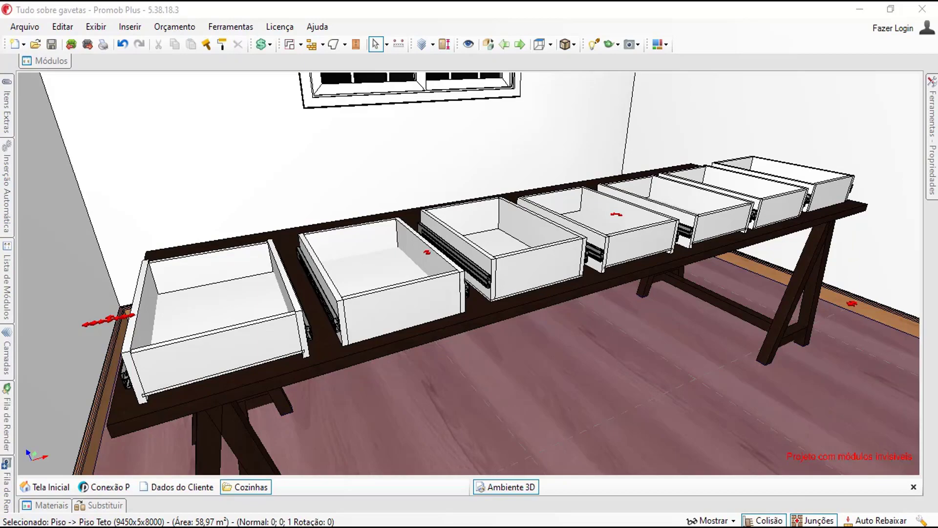
# Explode the four-drawer base cabinet in the room's corner into its separated parts.
pyautogui.moveTo(503, 253); pyautogui.dragTo(452, 281, button='middle')
pyautogui.scroll(5, 638, 234)
pyautogui.keyDown('shift'); pyautogui.moveTo(559, 316); pyautogui.dragTo(470, 301, button='middle'); pyautogui.keyUp('shift')
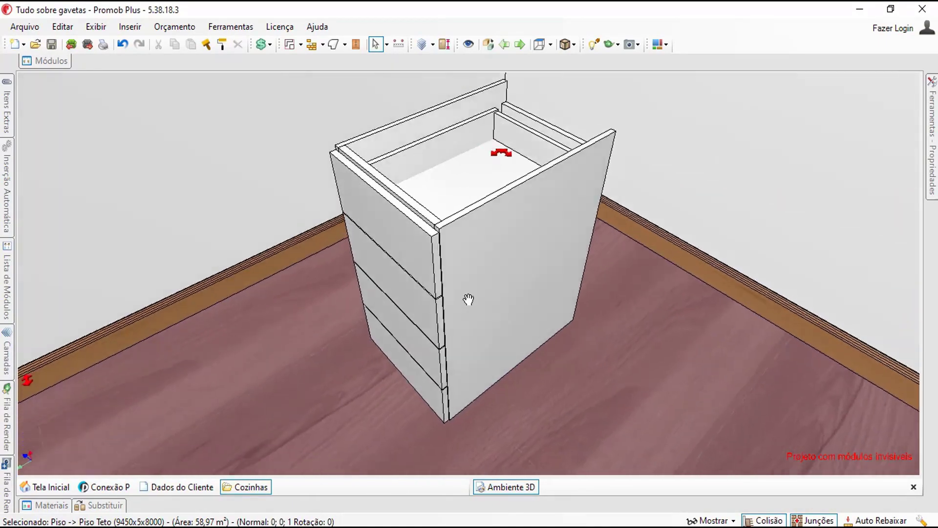
pyautogui.click(507, 257)
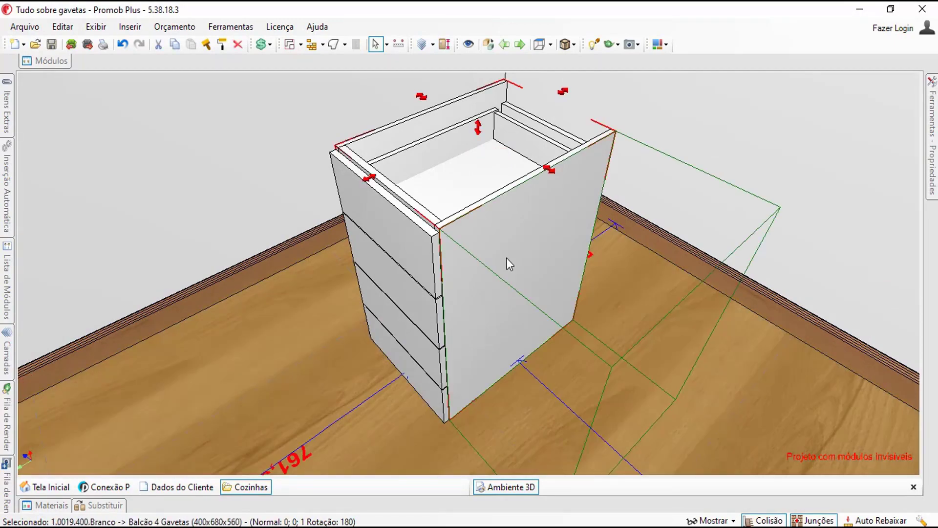
pyautogui.rightClick(506, 257)
pyautogui.click(546, 446)
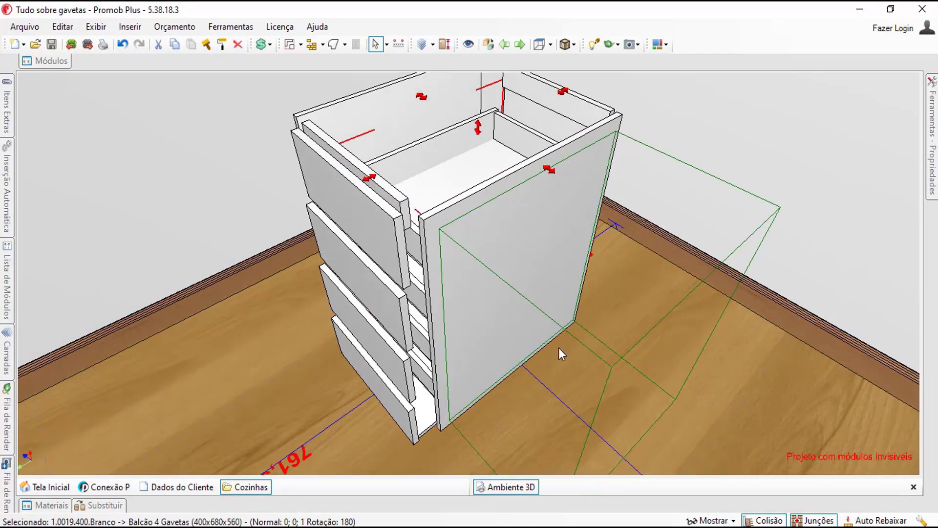
# Make the cabinet's panels and drawer fronts invisible, leaving the drawer boxes, and turn off the display of Módulos Invisíveis.
pyautogui.moveTo(466, 273); pyautogui.dragTo(467, 316, button='middle')
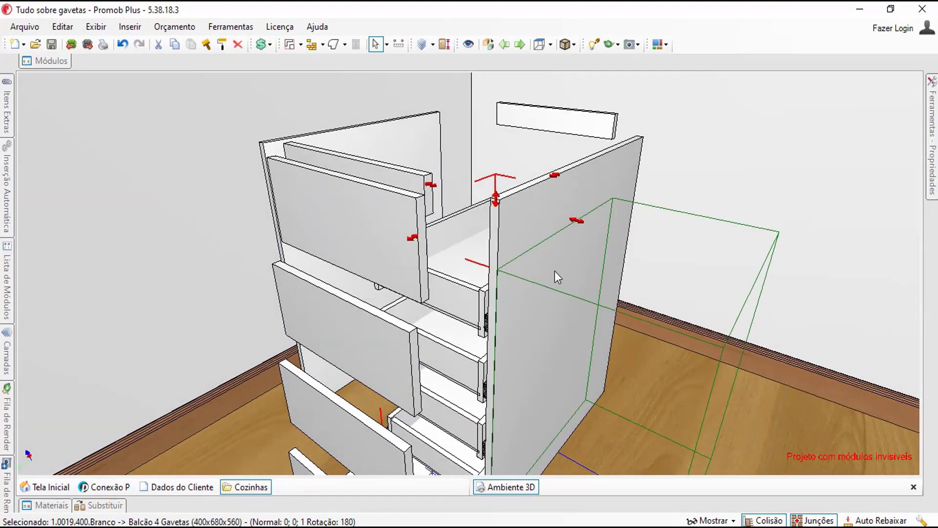
pyautogui.press('space')
pyautogui.click(718, 520)
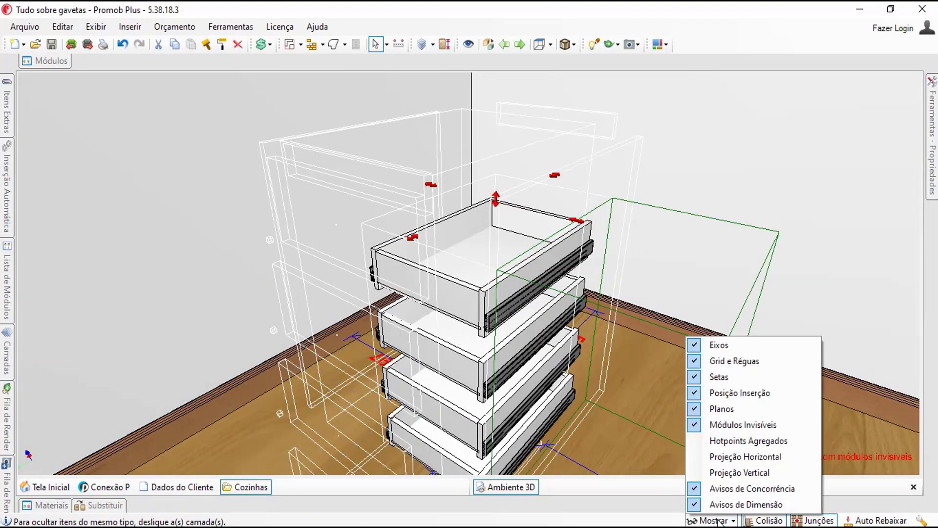
pyautogui.click(730, 425)
pyautogui.moveTo(500, 296)
pyautogui.mouseDown(button='middle')
pyautogui.moveTo(509, 240)
pyautogui.moveTo(496, 282)
pyautogui.mouseUp(button='middle')
pyautogui.scroll(5, 498, 288)
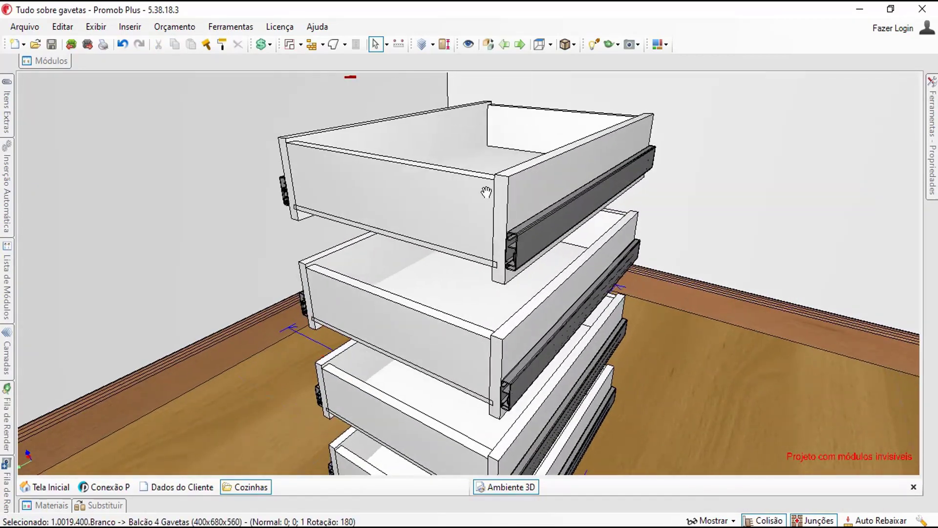
# Inspect the top drawer box of the stack and the row of different drawer boxes on the dark table.
pyautogui.click(491, 178)
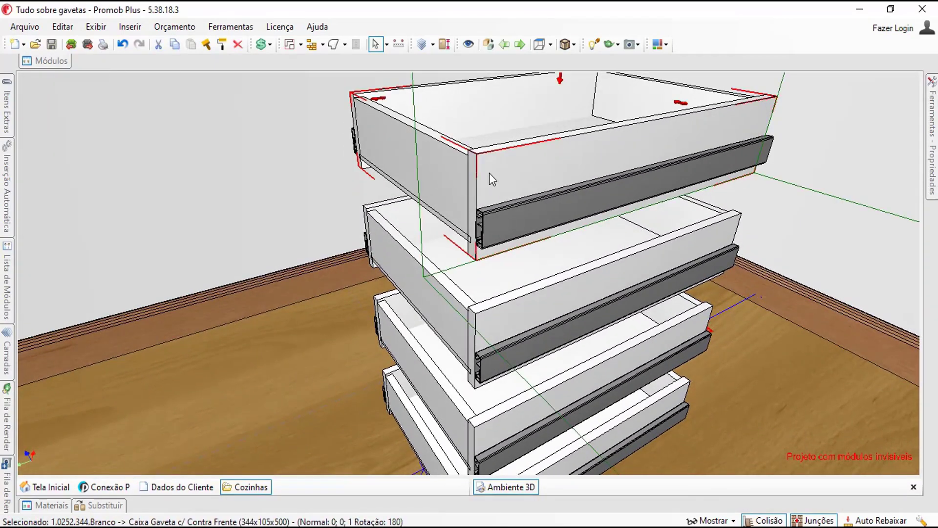
pyautogui.scroll(-3, 491, 178)
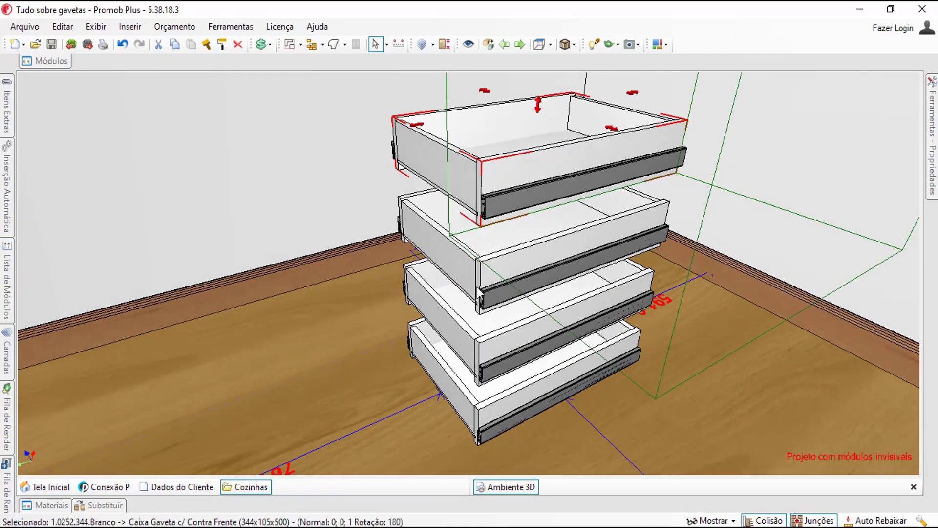
pyautogui.moveTo(477, 287); pyautogui.dragTo(322, 299, button='middle')
pyautogui.moveTo(455, 343); pyautogui.dragTo(558, 327, button='middle')
pyautogui.scroll(2, 638, 309)
pyautogui.scroll(-3, 638, 310)
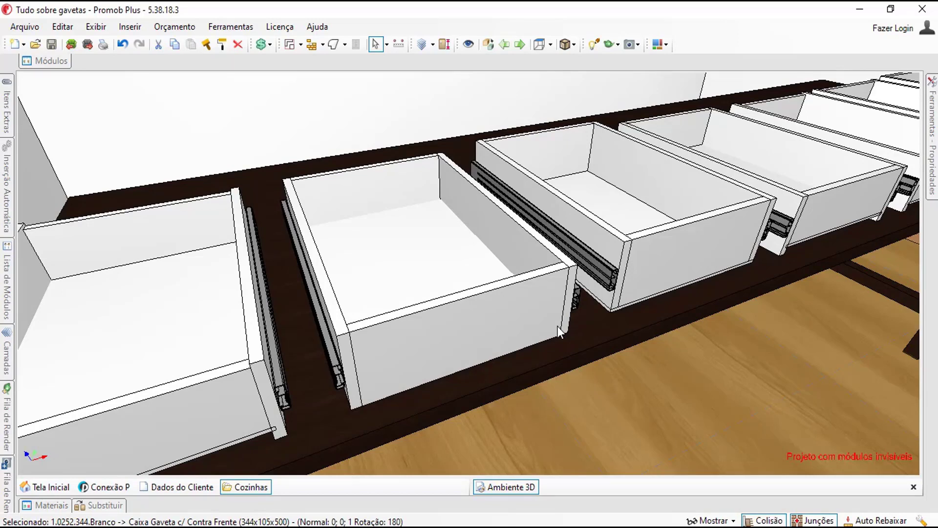
pyautogui.scroll(-2, 582, 256)
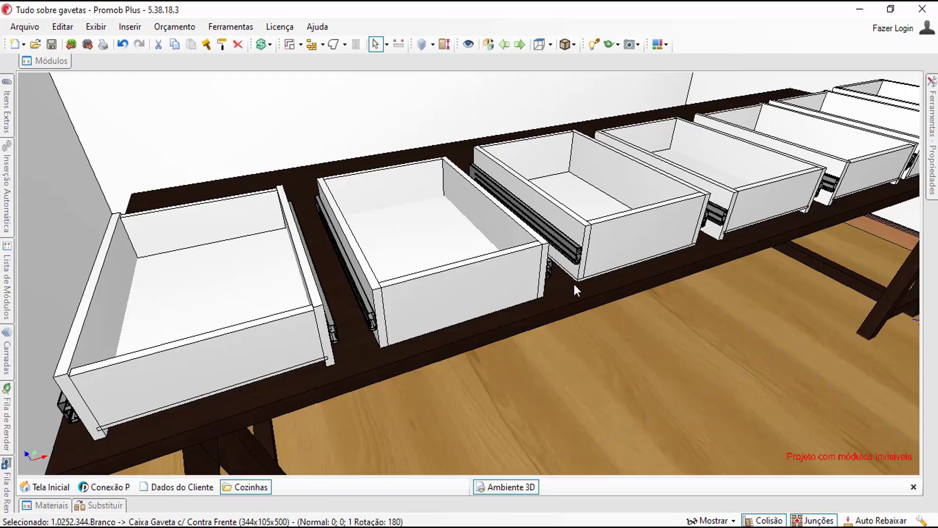
pyautogui.moveTo(397, 273); pyautogui.dragTo(430, 307, button='middle')
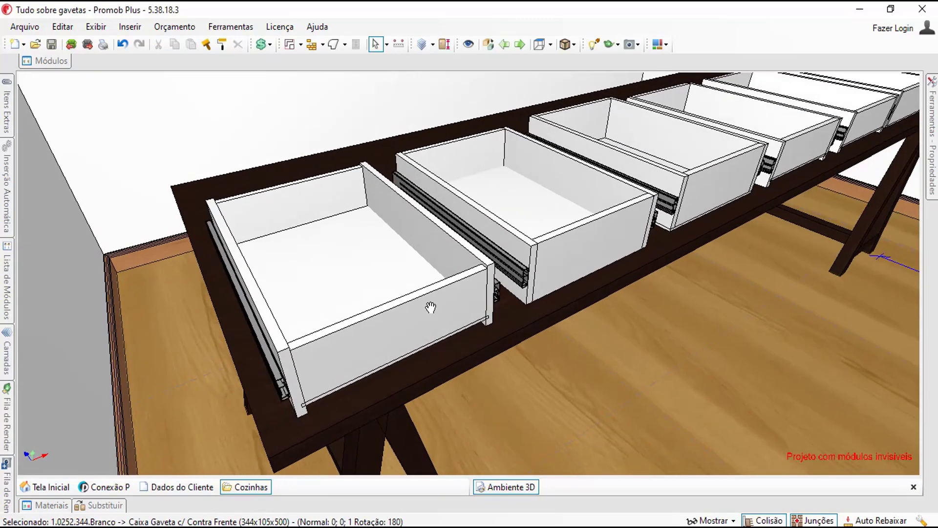
# Raise the first drawer group at the end of the dark table above the tabletop, and deselect it.
pyautogui.scroll(2, 418, 325)
pyautogui.click(419, 321)
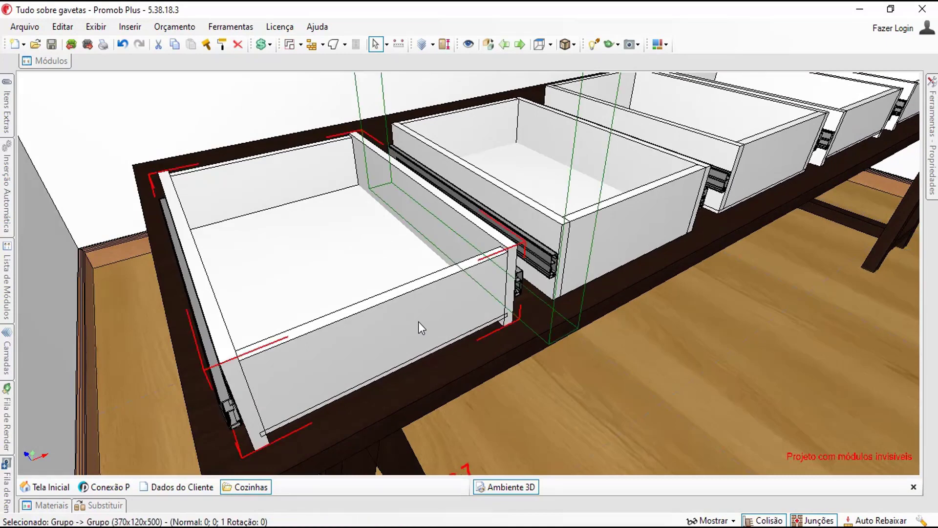
pyautogui.press('pageup')
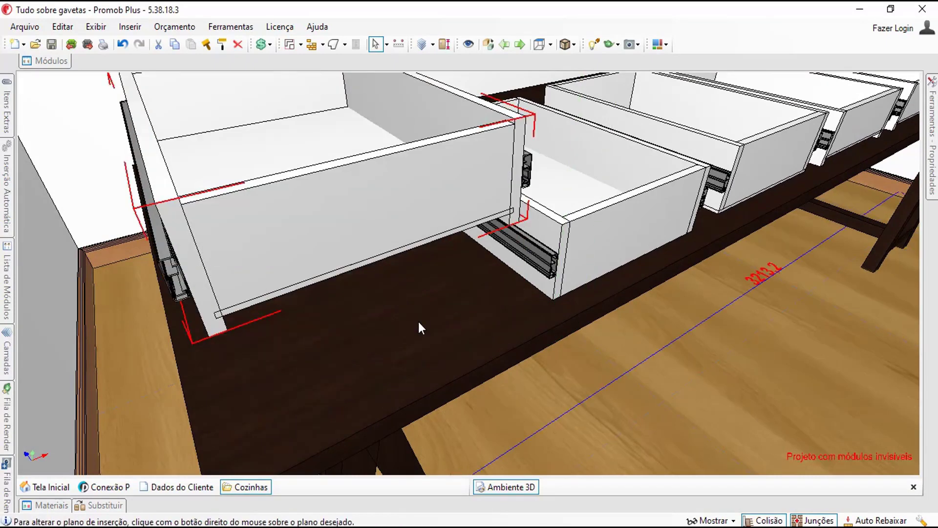
pyautogui.click(614, 341)
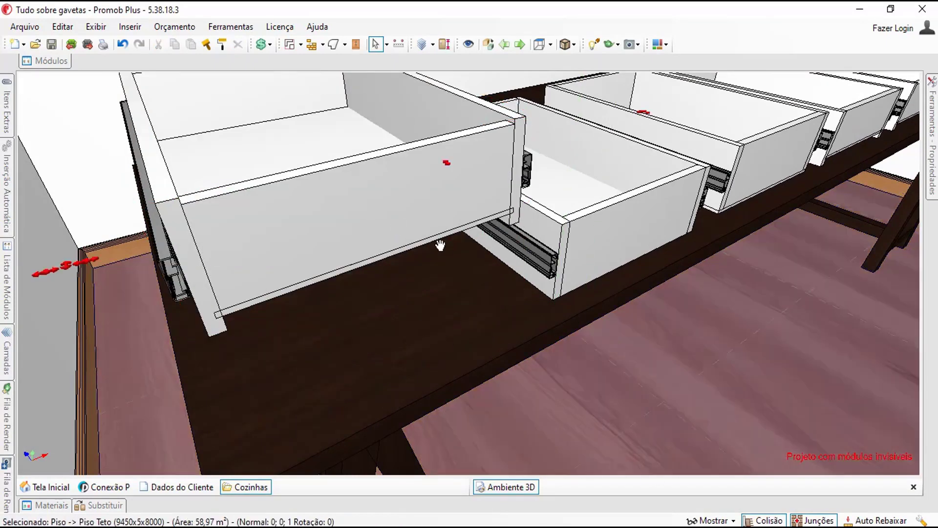
# Examine the raised drawer's underside, checking how the bottom panel fits into the sides and the inner front.
pyautogui.moveTo(613, 341); pyautogui.dragTo(320, 197, button='middle')
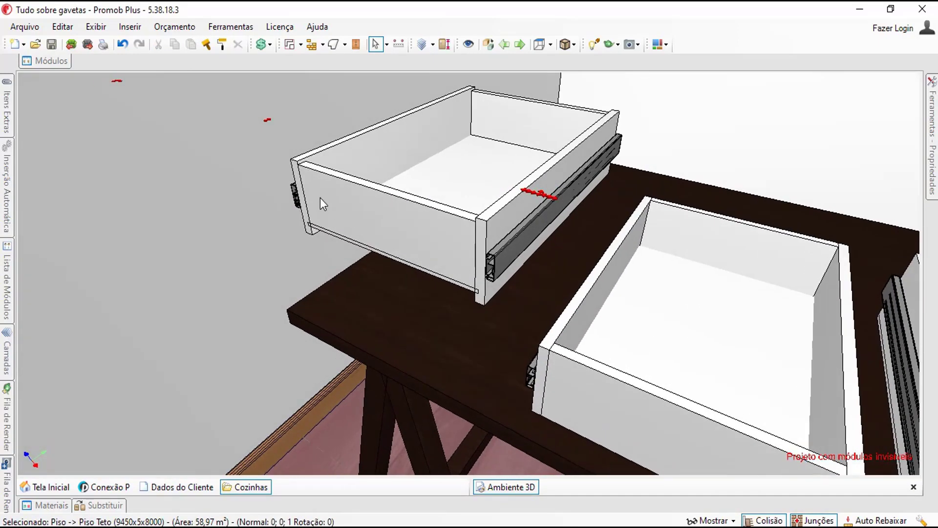
pyautogui.scroll(2, 320, 198)
pyautogui.scroll(2, 320, 198)
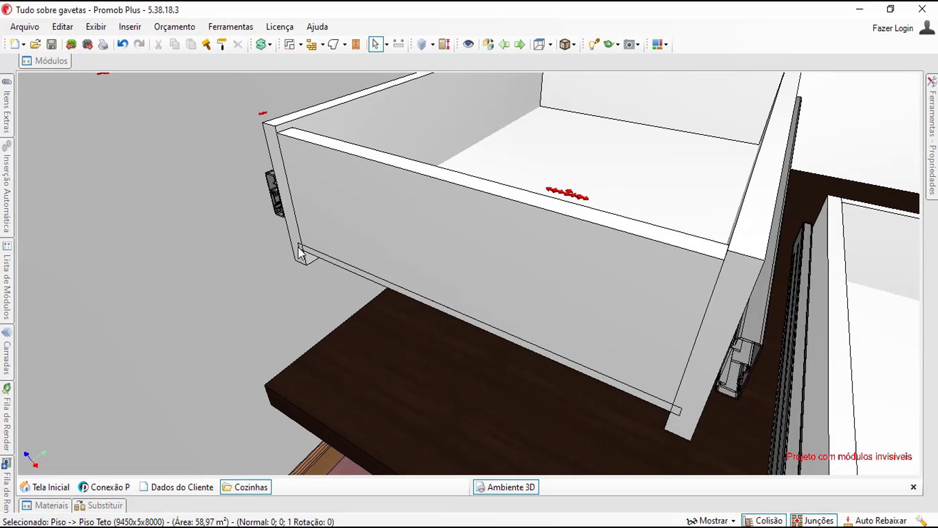
pyautogui.moveTo(292, 245)
pyautogui.mouseDown(button='middle')
pyautogui.moveTo(324, 203)
pyautogui.moveTo(306, 161)
pyautogui.moveTo(304, 237)
pyautogui.mouseUp(button='middle')
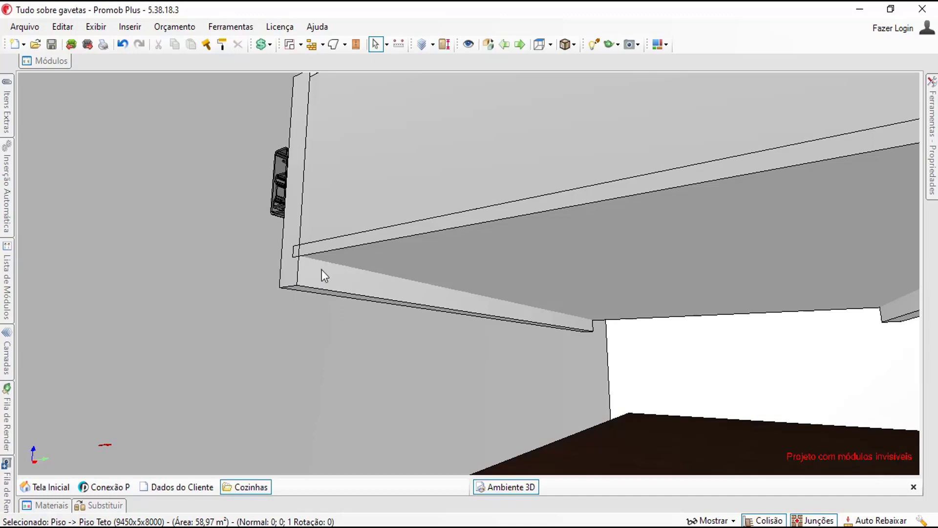
pyautogui.moveTo(313, 276); pyautogui.dragTo(295, 270, button='middle')
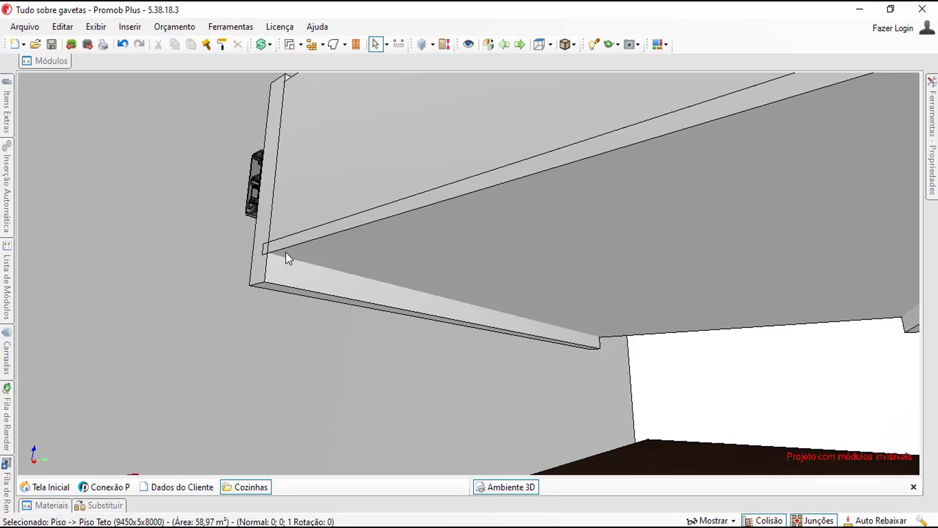
pyautogui.moveTo(285, 260); pyautogui.dragTo(306, 377, button='middle')
pyautogui.scroll(3, 306, 276)
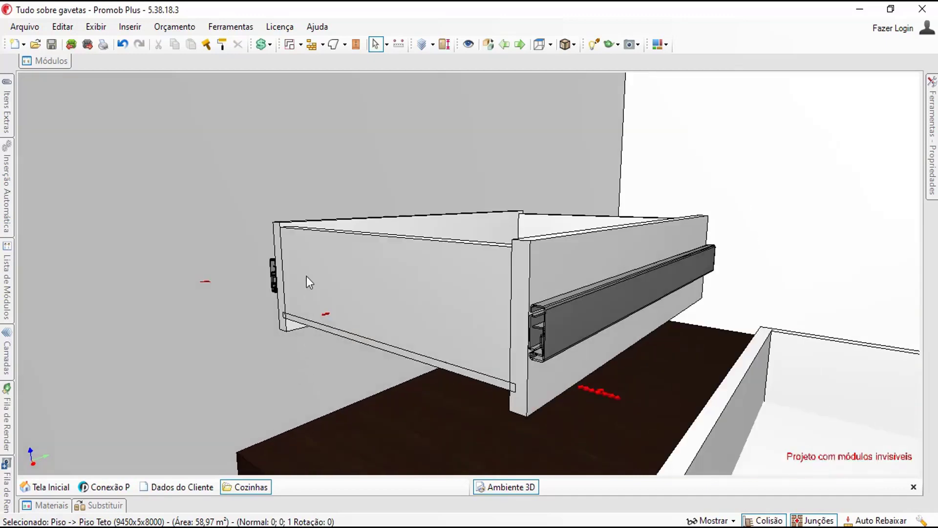
# Examine the raised drawer's inner front panel, its lower groove and its top edge where it meets the side.
pyautogui.moveTo(306, 277); pyautogui.dragTo(335, 271, button='middle')
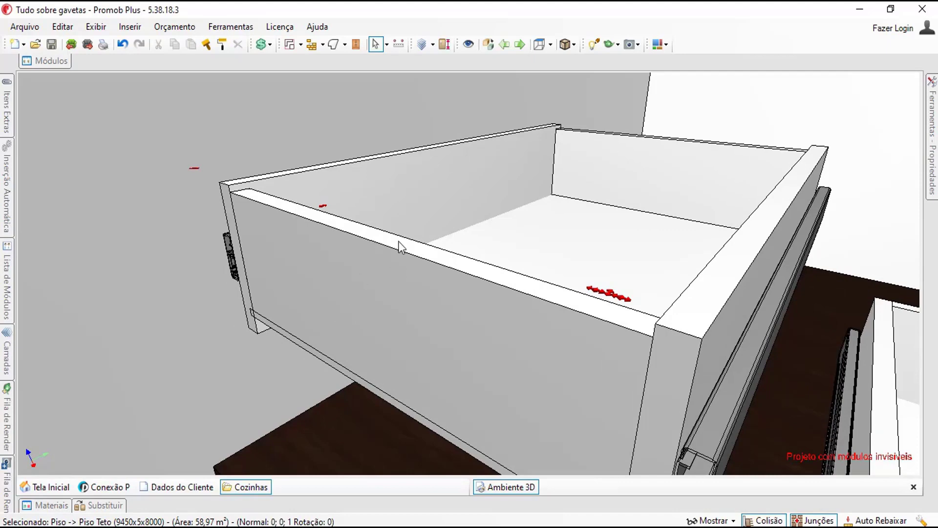
pyautogui.moveTo(319, 272); pyautogui.dragTo(339, 246, button='middle')
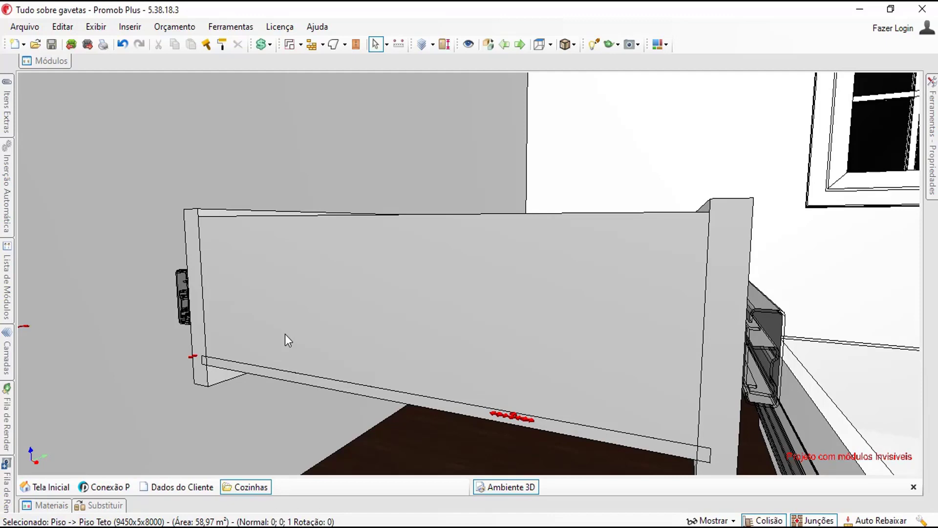
pyautogui.moveTo(302, 354); pyautogui.dragTo(272, 298, button='middle')
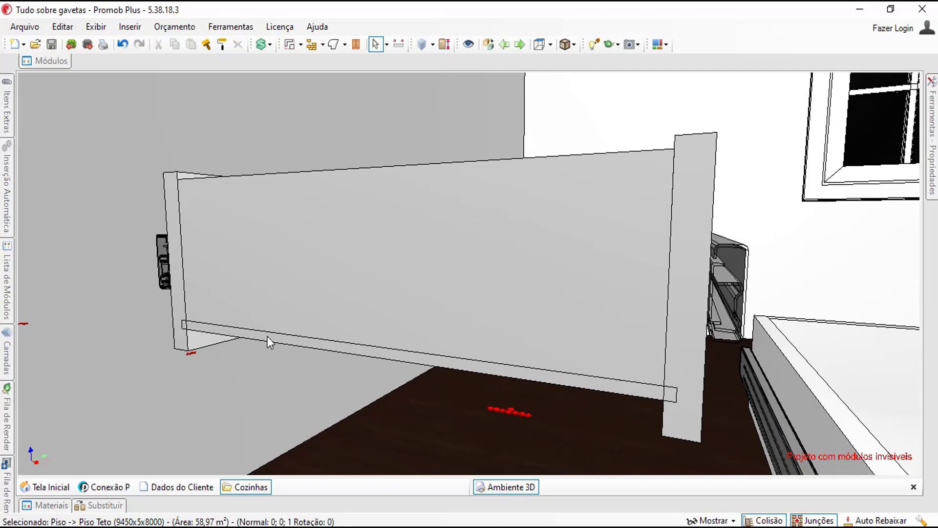
pyautogui.moveTo(291, 254); pyautogui.dragTo(285, 289, button='right')
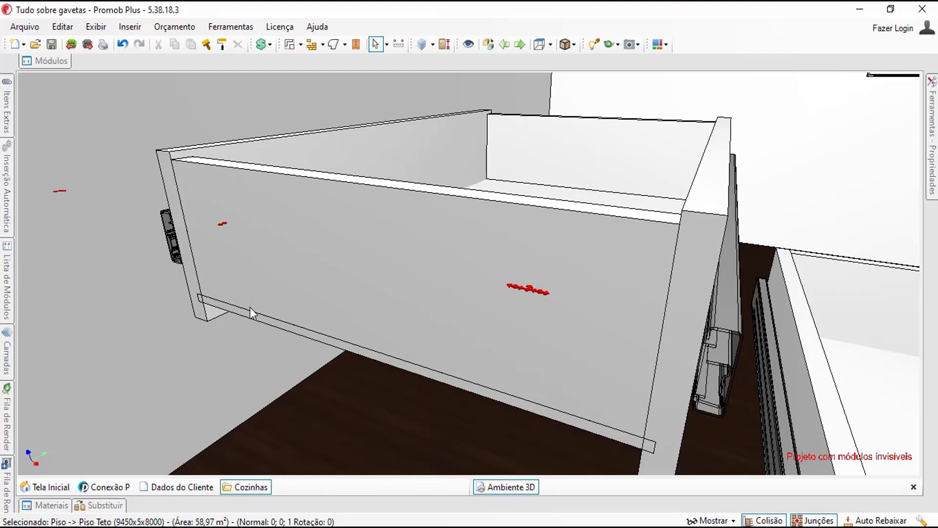
pyautogui.moveTo(316, 298); pyautogui.dragTo(317, 242, button='right')
pyautogui.scroll(3, 318, 243)
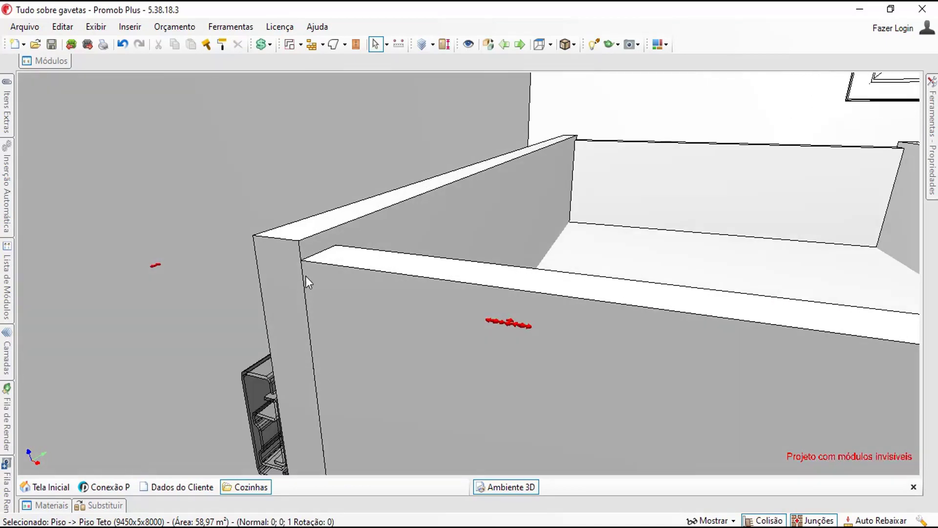
pyautogui.scroll(-3, 305, 260)
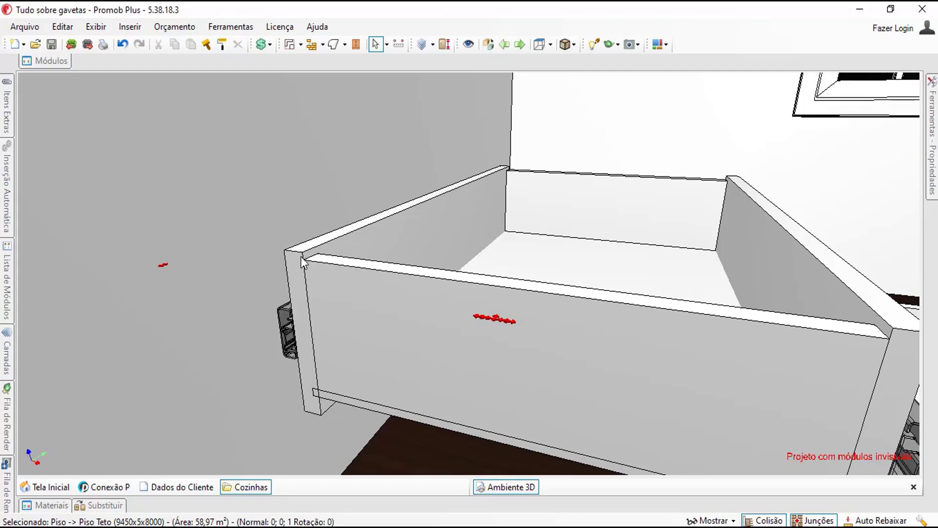
pyautogui.scroll(2, 309, 265)
pyautogui.scroll(2, 309, 268)
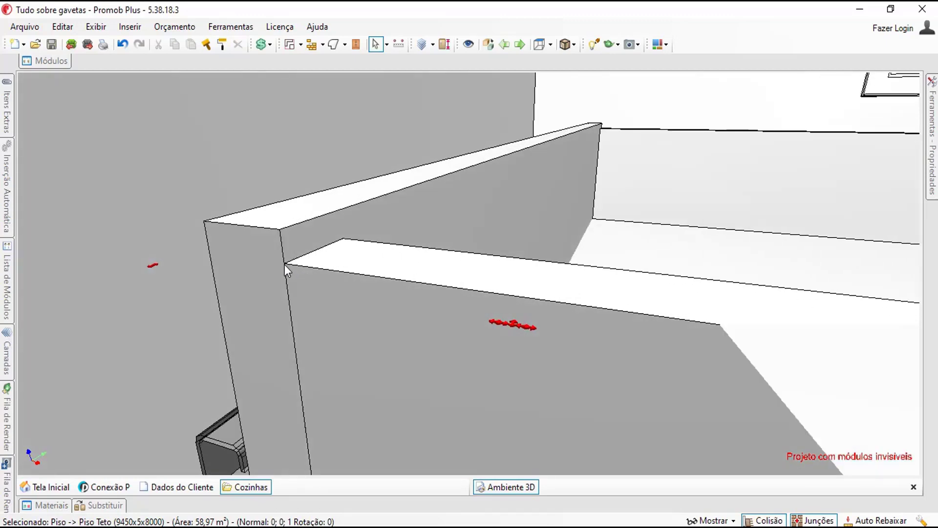
pyautogui.scroll(2, 283, 265)
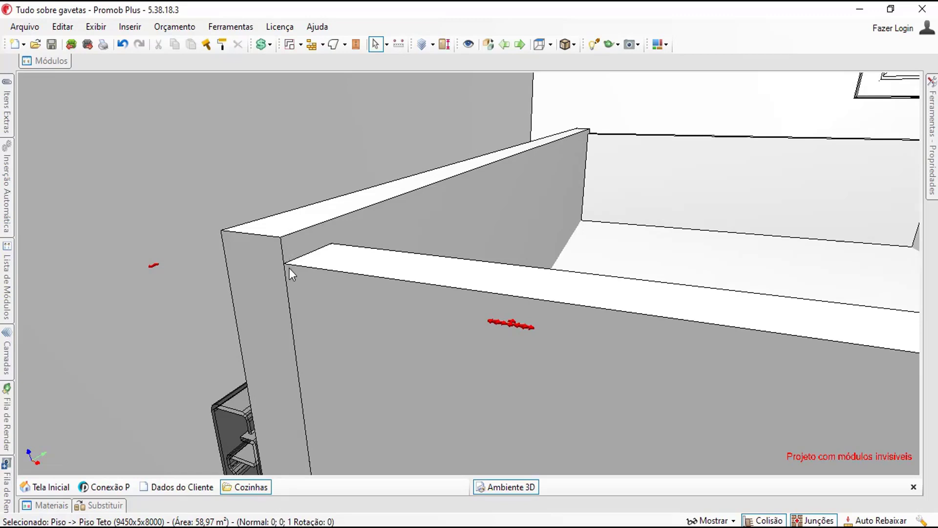
# Examine how the raised drawer's inner front meets the side panel, including the bottom panel's groove, and select the drawer group.
pyautogui.scroll(-5, 290, 244)
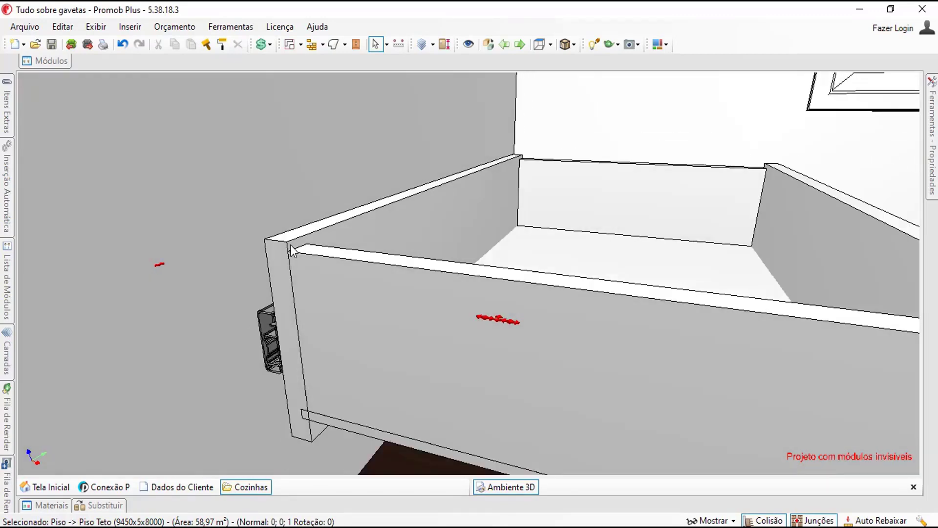
pyautogui.moveTo(448, 297); pyautogui.dragTo(435, 344, button='middle')
pyautogui.scroll(5, 386, 380)
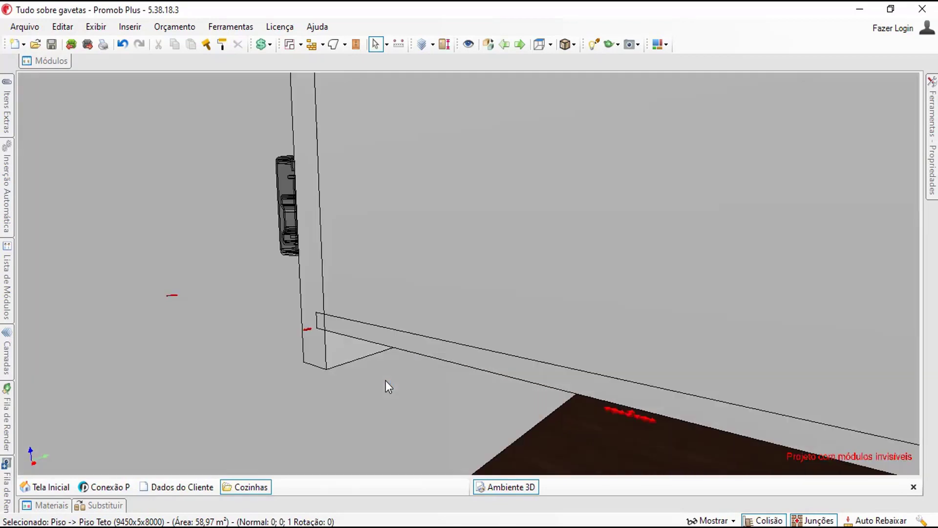
pyautogui.scroll(-3, 381, 361)
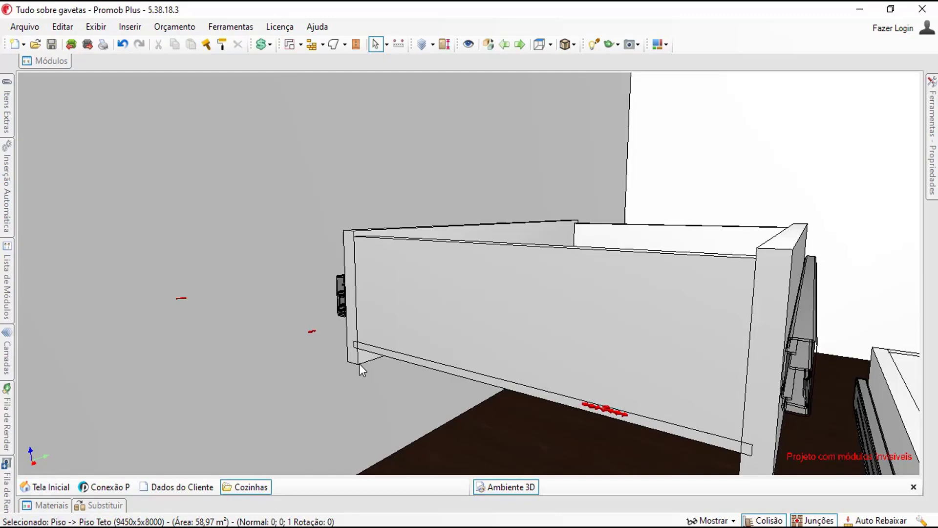
pyautogui.scroll(1, 359, 364)
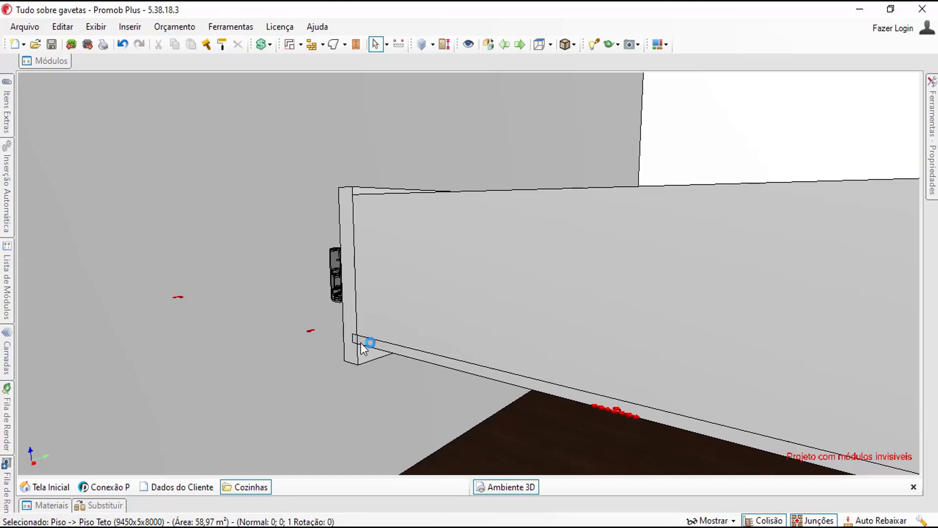
pyautogui.click(386, 218)
pyautogui.moveTo(413, 268); pyautogui.dragTo(316, 285, button='middle')
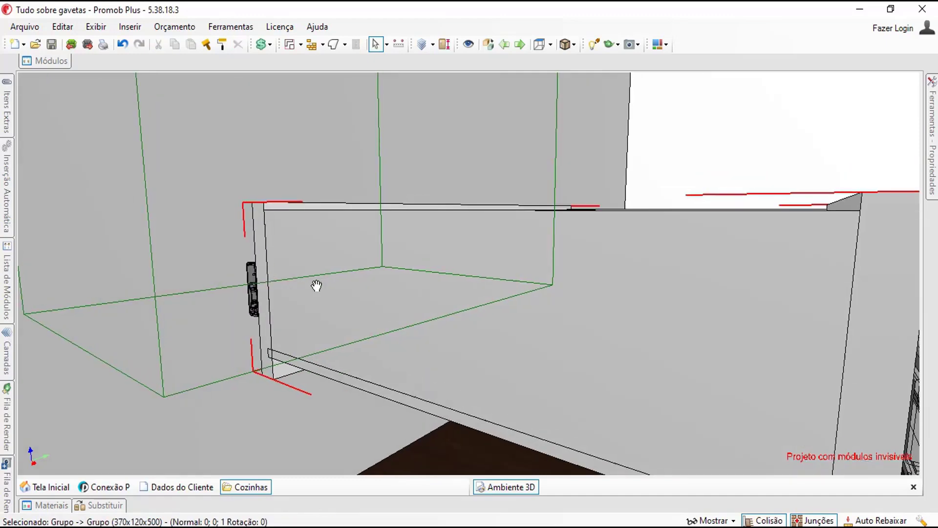
pyautogui.moveTo(319, 301); pyautogui.dragTo(359, 341, button='right')
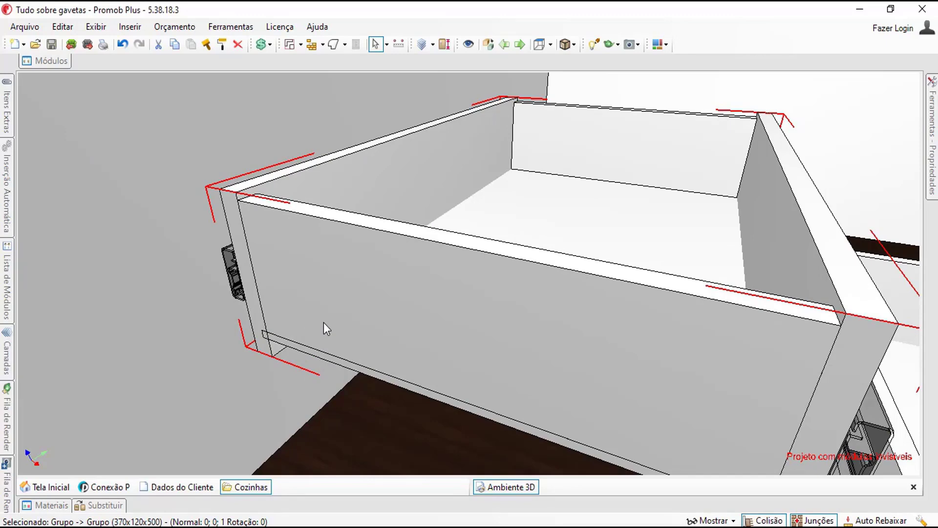
# Examine the raised drawer's interior, comparing the top edges of its sides with the panels at both ends.
pyautogui.moveTo(320, 287); pyautogui.dragTo(359, 363, button='middle')
pyautogui.scroll(2, 307, 257)
pyautogui.scroll(-3, 488, 207)
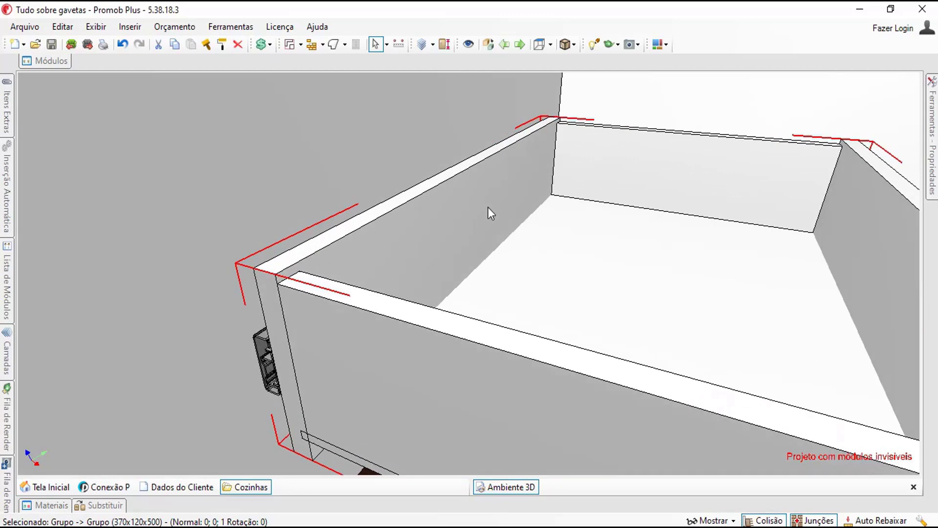
pyautogui.moveTo(488, 206); pyautogui.dragTo(243, 329, button='right')
pyautogui.scroll(2, 544, 219)
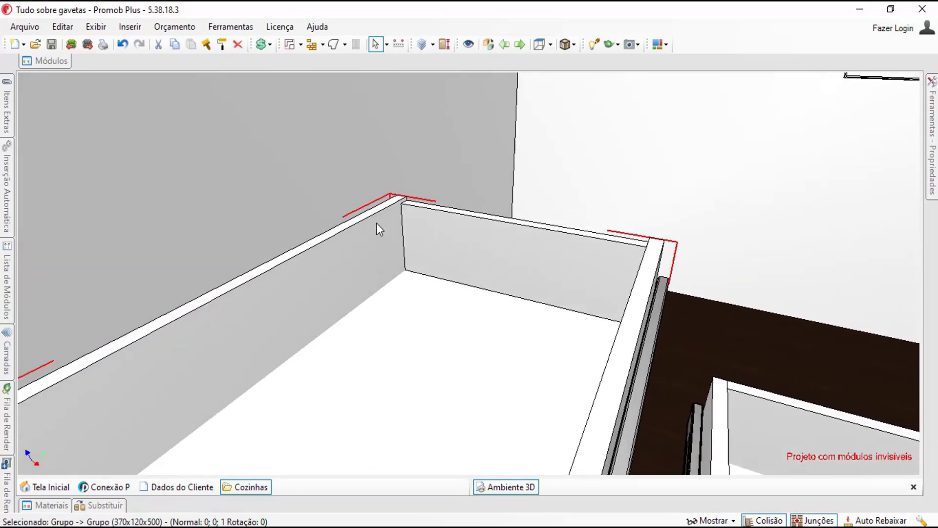
pyautogui.moveTo(432, 284); pyautogui.dragTo(588, 167, button='middle')
pyautogui.scroll(-2, 514, 234)
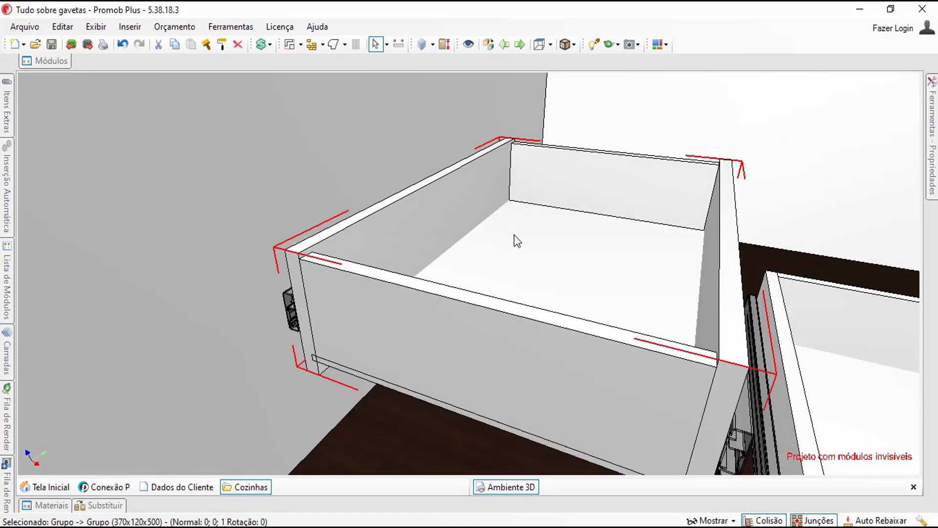
pyautogui.scroll(2, 502, 322)
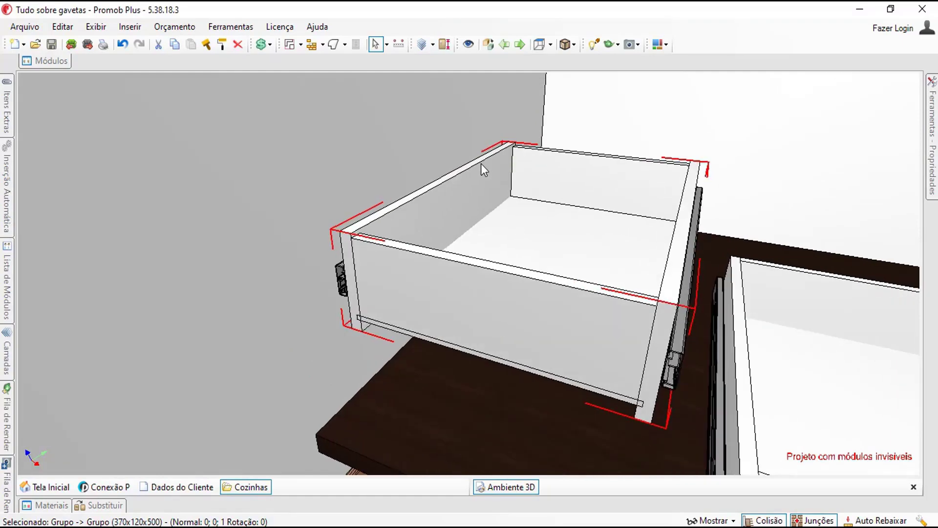
# Examine the raised drawer's side-mounted slides, its opposite end and the top corner beside the inner front.
pyautogui.moveTo(532, 212); pyautogui.dragTo(250, 244, button='right')
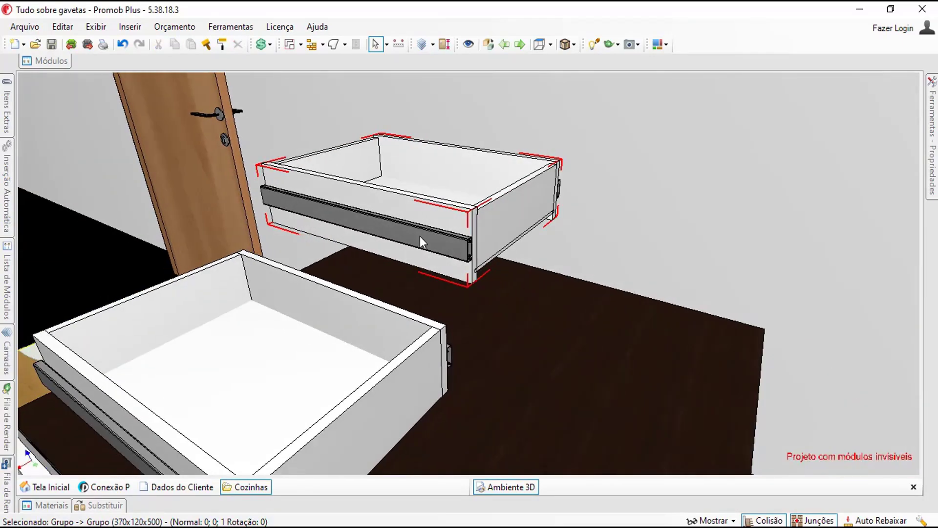
pyautogui.scroll(3, 492, 231)
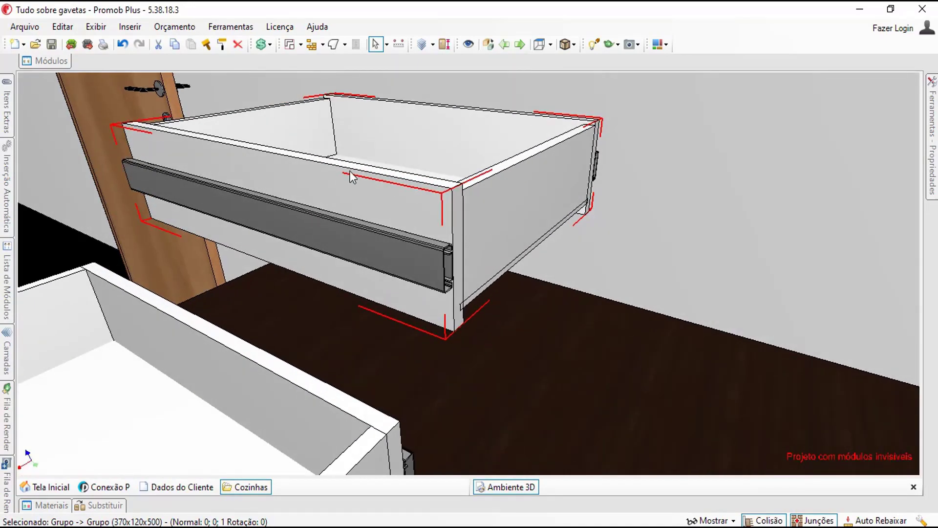
pyautogui.moveTo(438, 191); pyautogui.dragTo(633, 239, button='right')
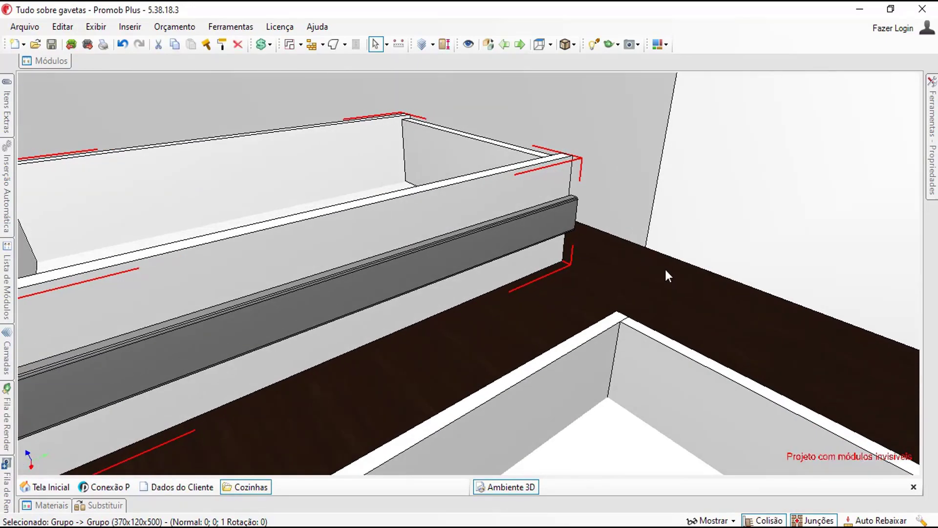
pyautogui.scroll(-3, 667, 276)
pyautogui.moveTo(666, 271); pyautogui.dragTo(499, 313, button='right')
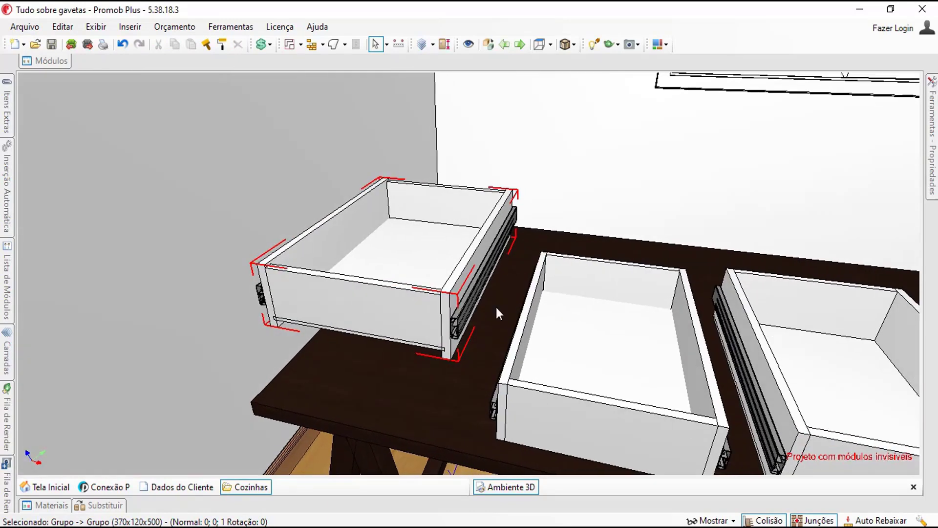
pyautogui.scroll(4, 256, 266)
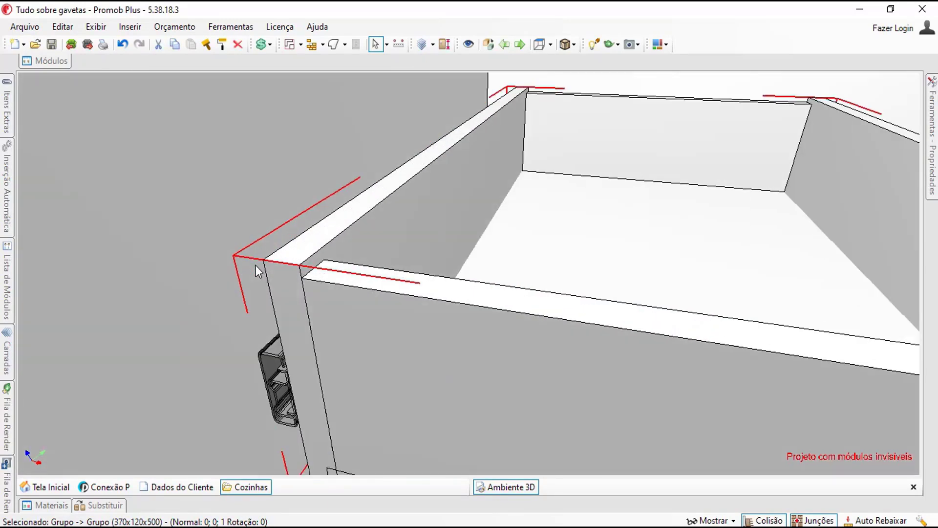
pyautogui.scroll(-3, 296, 300)
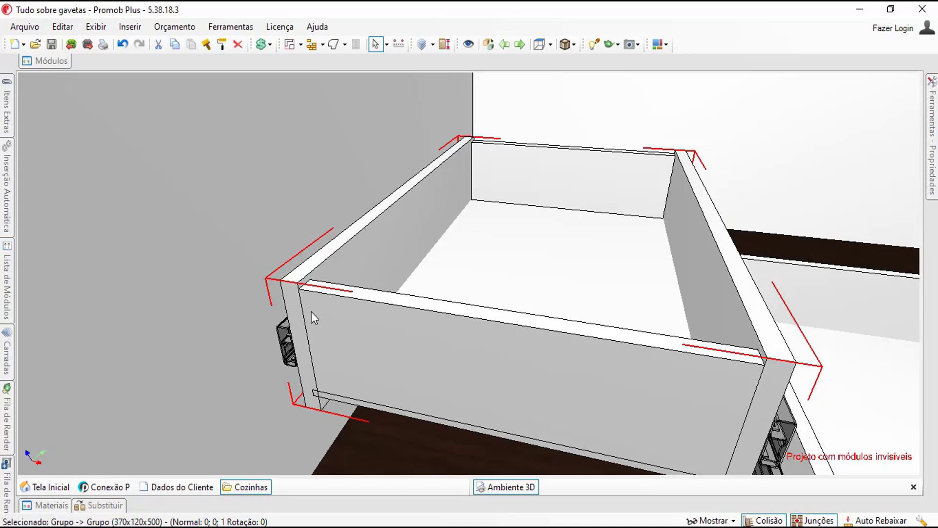
# Examine the raised drawer's lower corner, checking how the bottom panel enters the side and how far it sits above the side's lower edge.
pyautogui.moveTo(450, 373); pyautogui.dragTo(451, 279, button='middle')
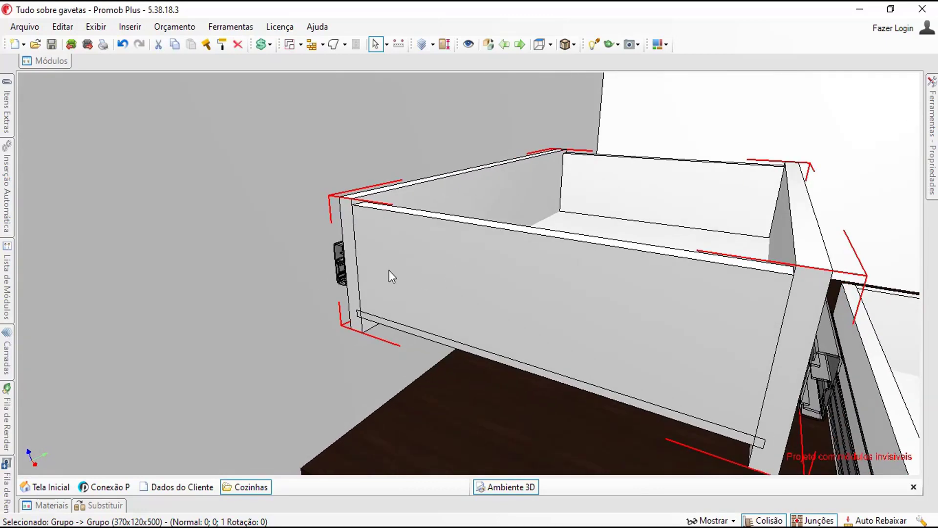
pyautogui.scroll(4, 388, 270)
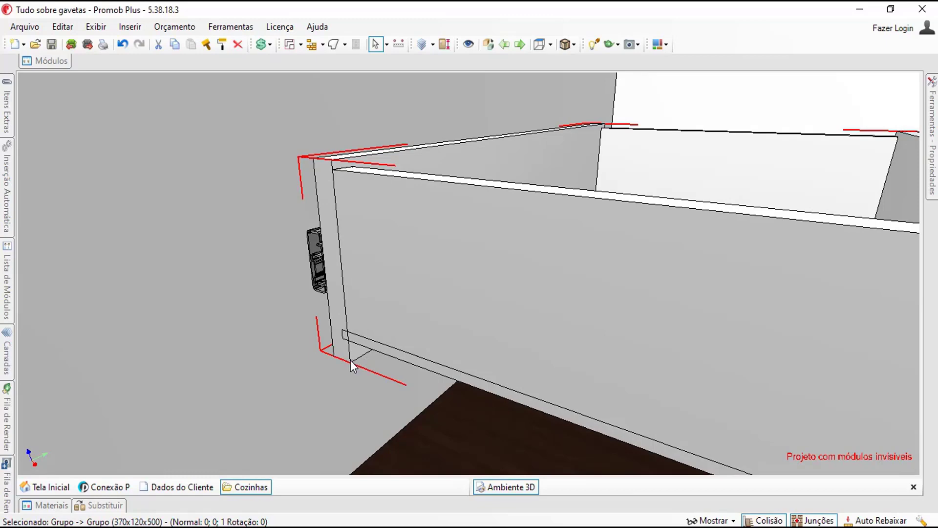
pyautogui.scroll(3, 353, 366)
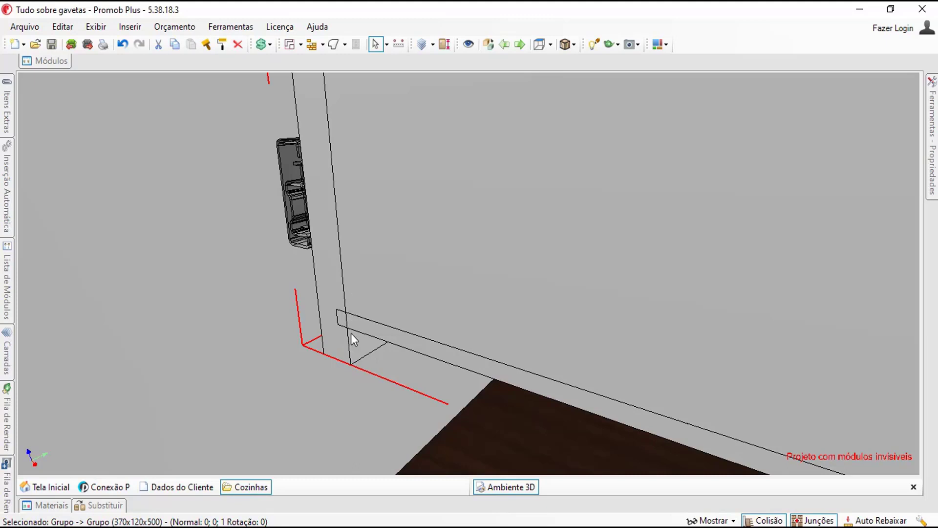
pyautogui.moveTo(332, 281); pyautogui.dragTo(336, 412, button='middle')
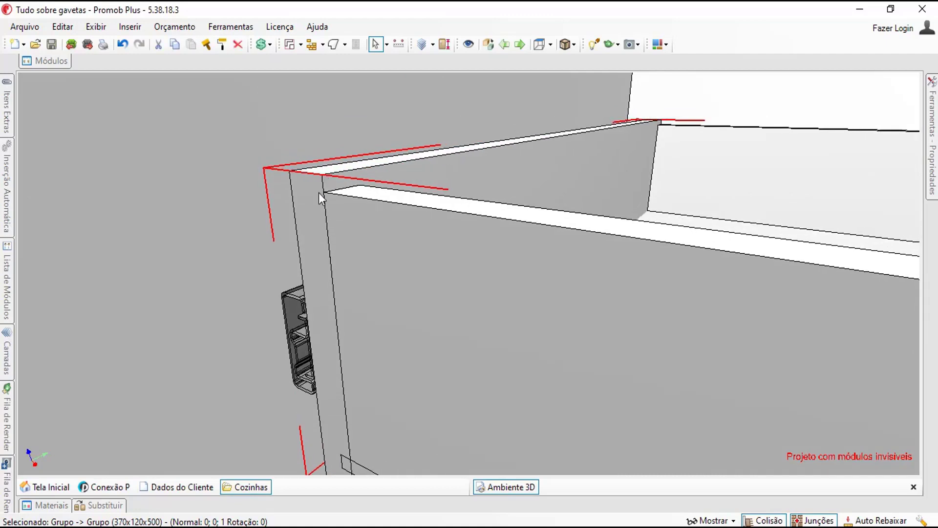
pyautogui.scroll(-3, 334, 198)
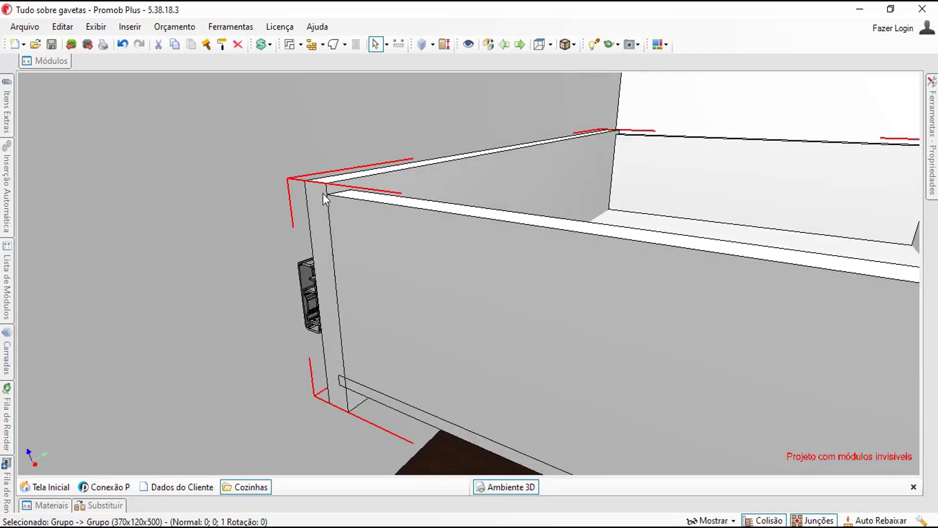
pyautogui.moveTo(328, 187); pyautogui.dragTo(308, 255, button='middle')
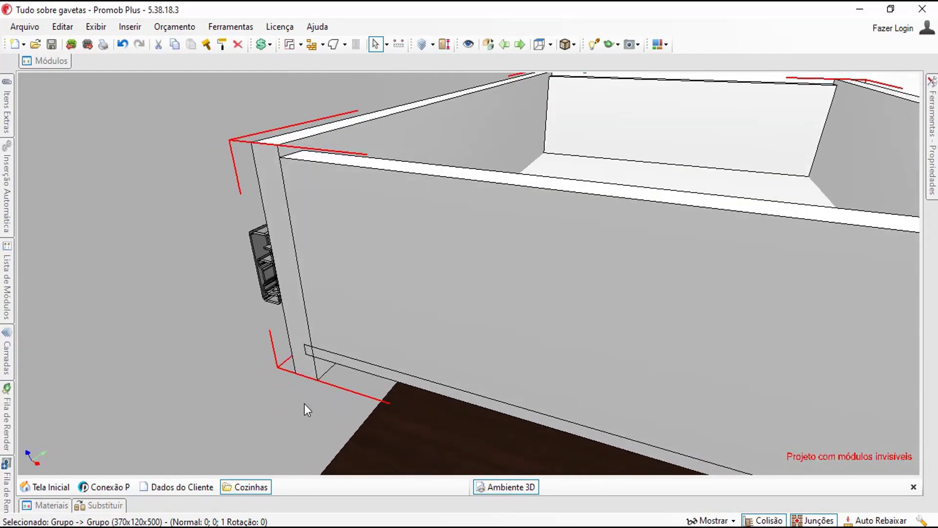
pyautogui.moveTo(320, 373)
pyautogui.mouseDown(button='middle')
pyautogui.moveTo(314, 300)
pyautogui.moveTo(303, 293)
pyautogui.moveTo(272, 387)
pyautogui.moveTo(312, 385)
pyautogui.mouseUp(button='middle')
pyautogui.scroll(1, 313, 391)
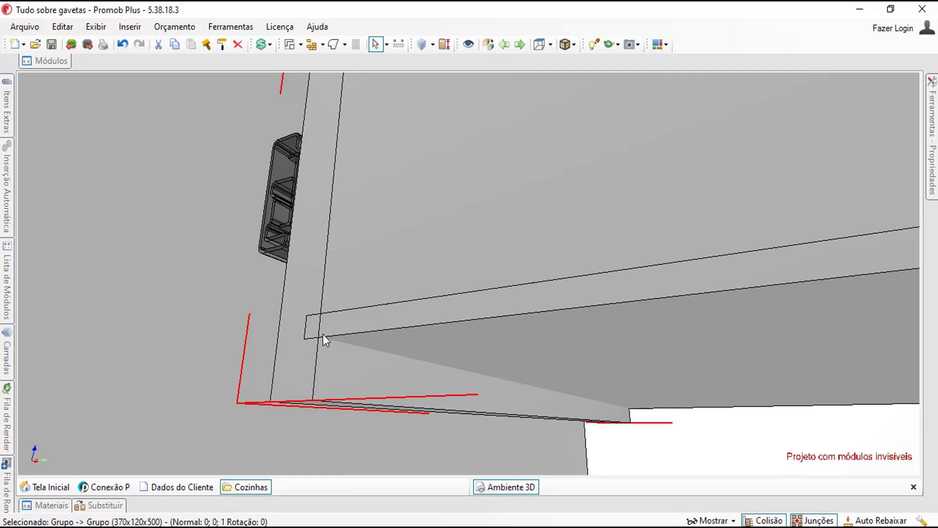
pyautogui.moveTo(314, 330); pyautogui.dragTo(371, 347, button='middle')
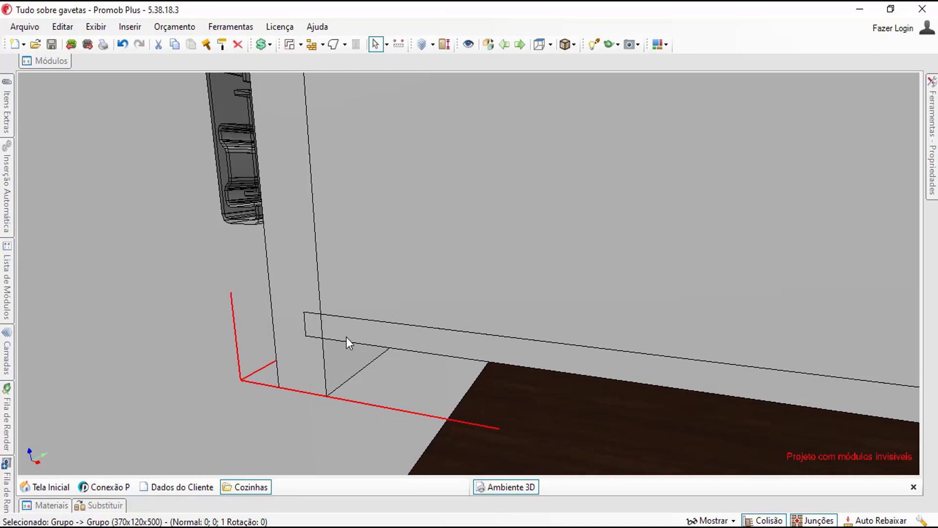
pyautogui.moveTo(346, 338); pyautogui.dragTo(347, 417, button='middle')
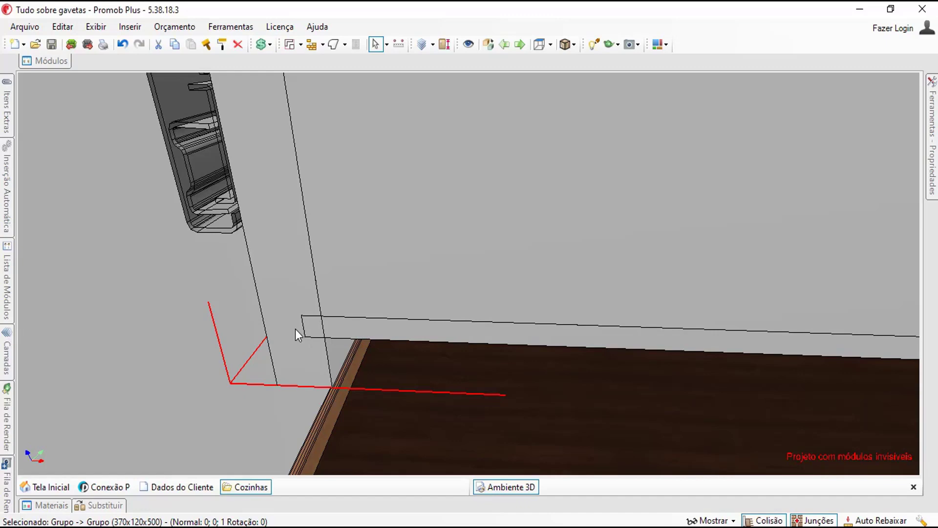
# Examine the offset between the top edges of the raised drawer's inner front and side, viewing the drawer from several angles.
pyautogui.scroll(-3, 333, 426)
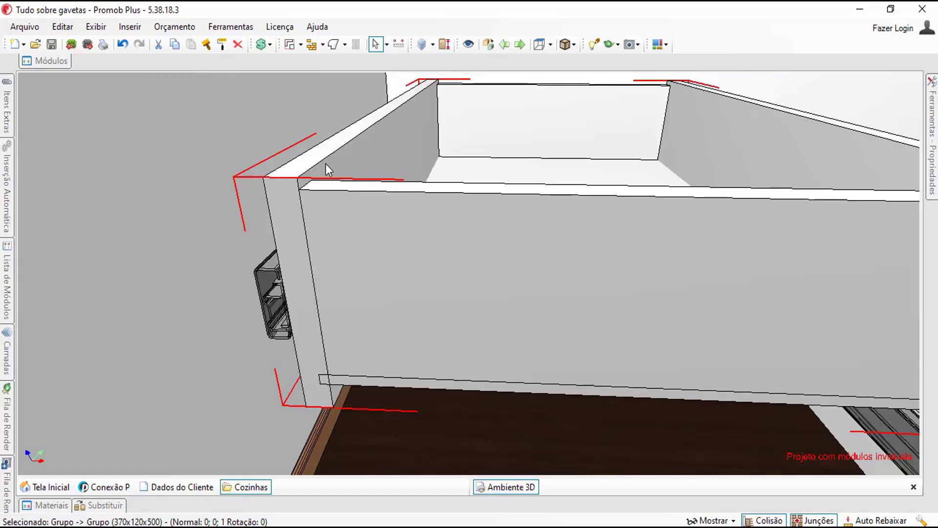
pyautogui.scroll(5, 298, 265)
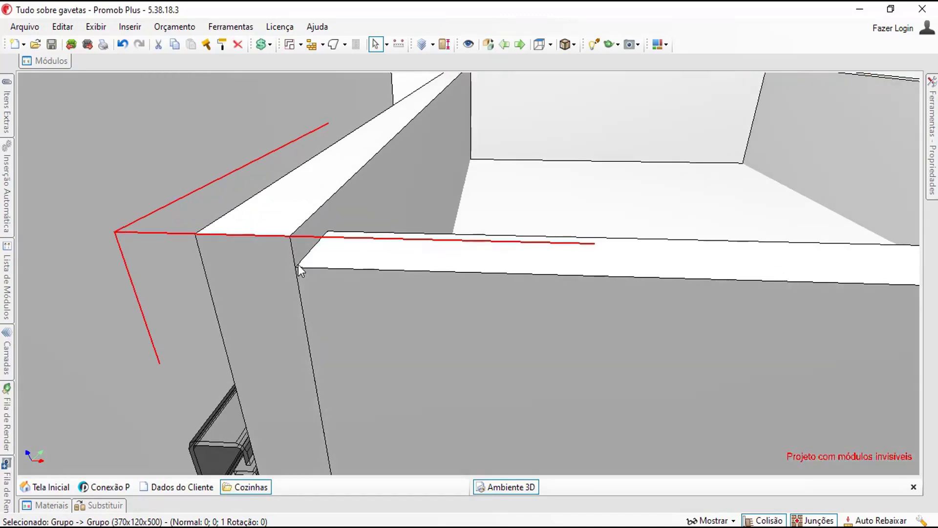
pyautogui.scroll(1, 298, 265)
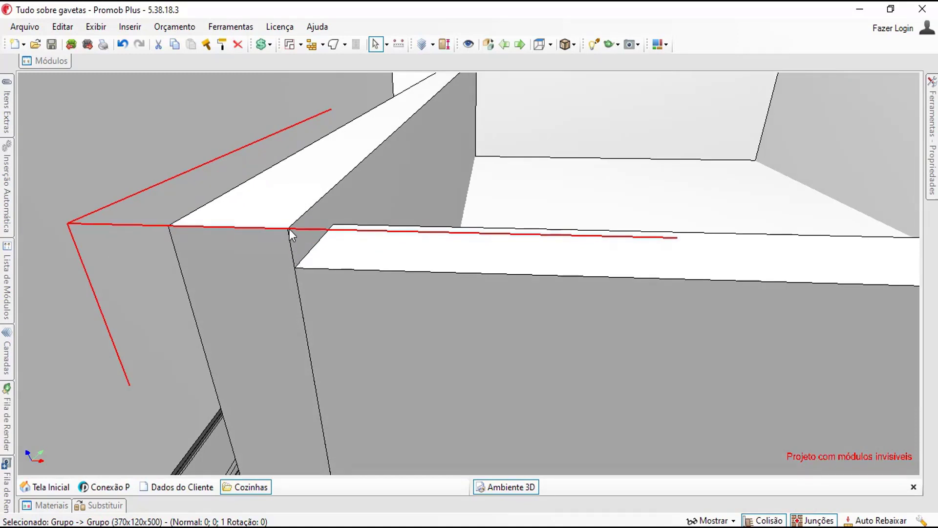
pyautogui.scroll(-6, 297, 266)
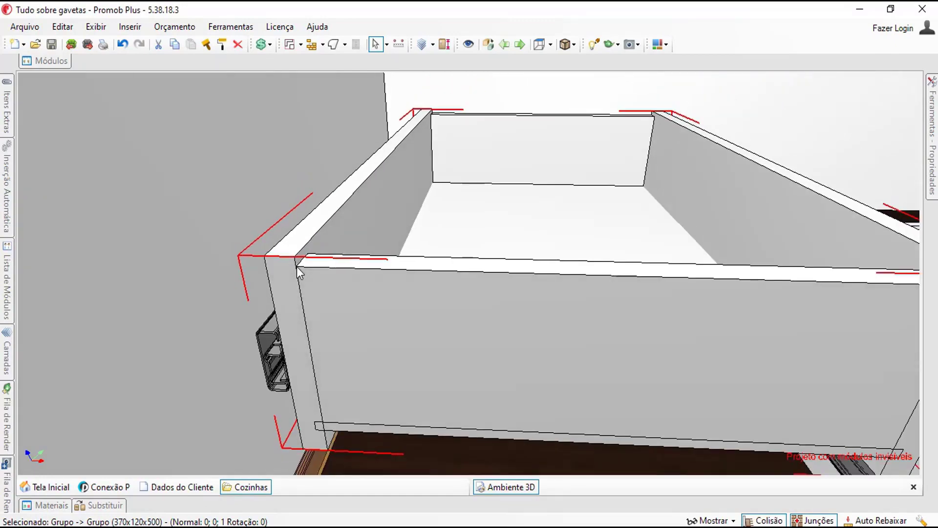
pyautogui.moveTo(461, 222); pyautogui.dragTo(474, 204, button='middle')
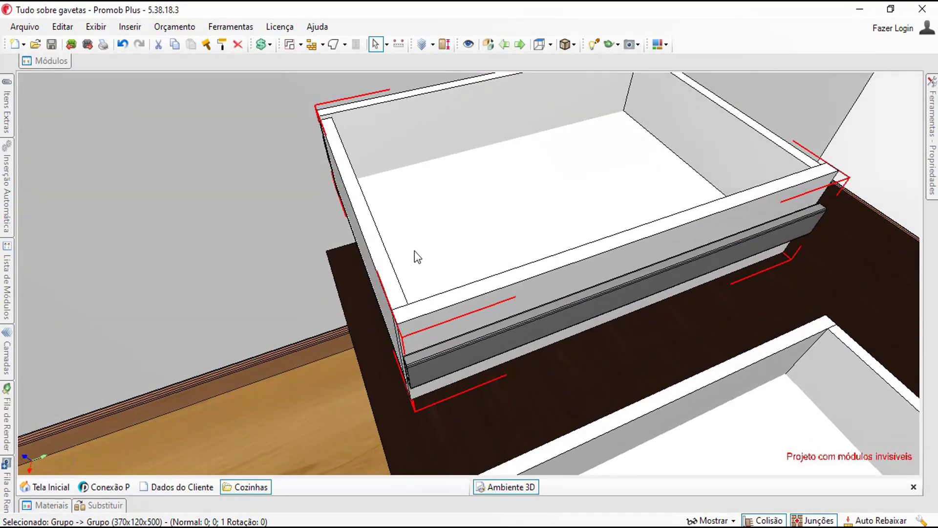
pyautogui.moveTo(404, 257); pyautogui.dragTo(293, 236, button='middle')
pyautogui.scroll(2, 293, 236)
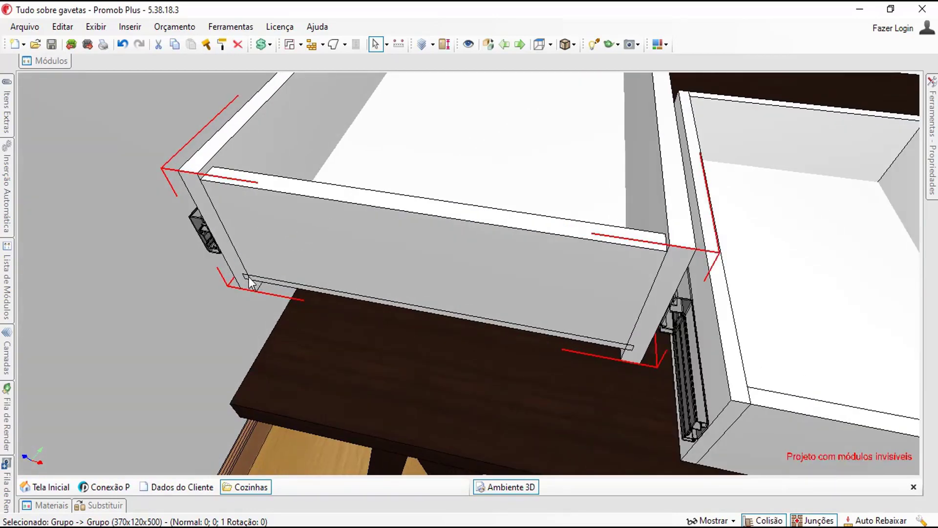
# Remove the raised first drawer group from the scene.
pyautogui.scroll(-2, 603, 279)
pyautogui.moveTo(603, 279); pyautogui.dragTo(433, 289, button='middle')
pyautogui.scroll(-2, 430, 284)
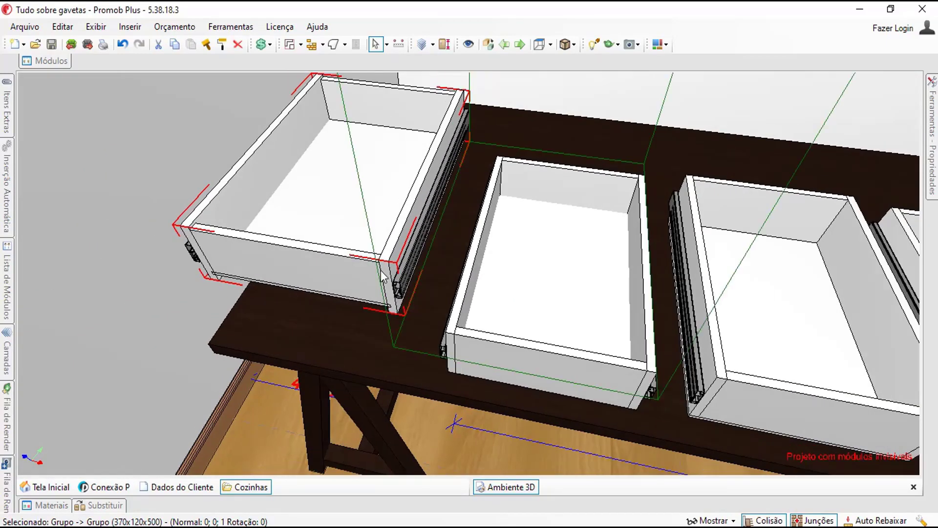
pyautogui.press('Delete')
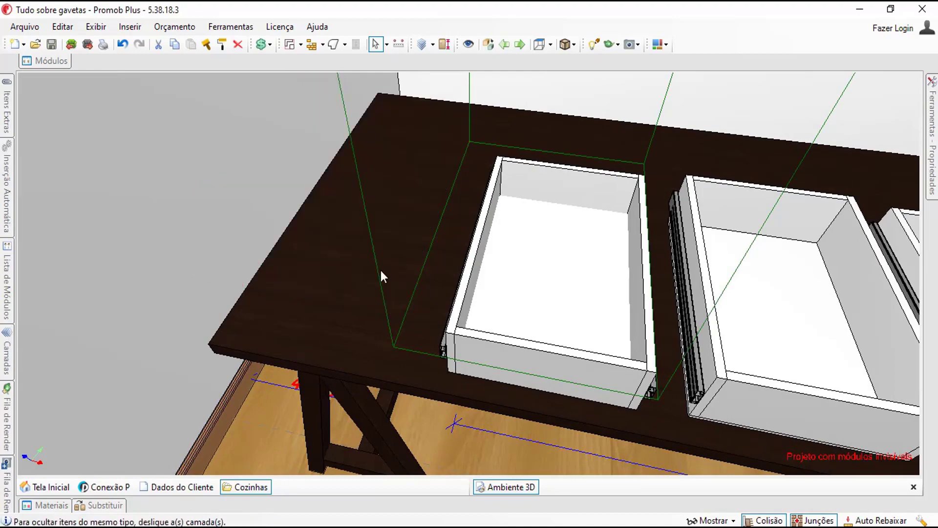
# Raise the drawer group nearest the empty end of the dark table well above the tabletop.
pyautogui.moveTo(436, 349); pyautogui.dragTo(499, 300, button='middle')
pyautogui.click(500, 300)
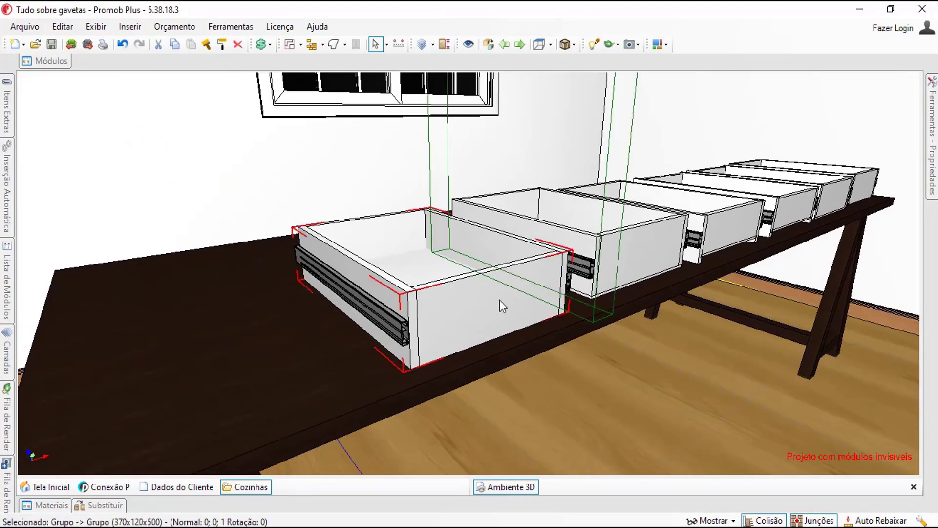
pyautogui.press('pageup')
pyautogui.press('pageup')
pyautogui.press('pageup')
pyautogui.press('pageup')
pyautogui.press('pageup')
pyautogui.press('pageup')
pyautogui.press('pageup')
pyautogui.press('pageup')
pyautogui.press('pageup')
pyautogui.press('pageup')
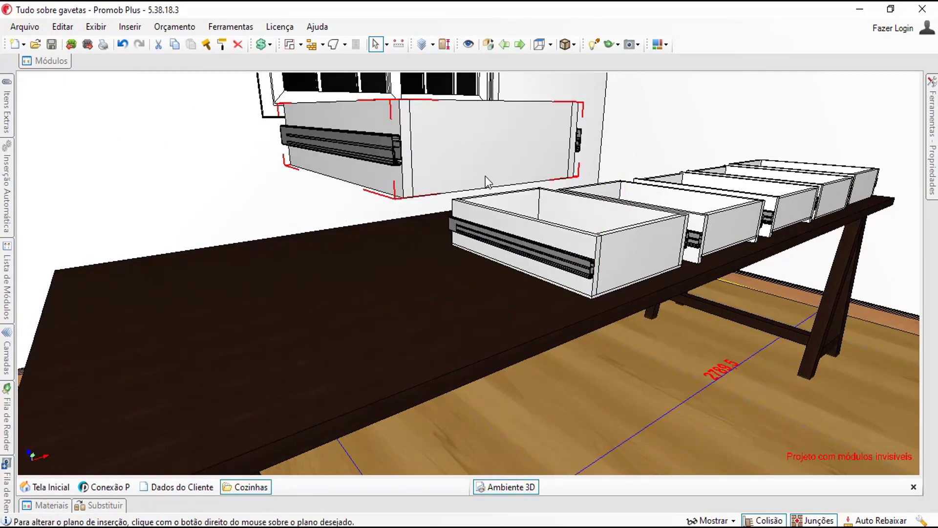
# Examine the raised drawer from above, checking how its inner front fits between the two sides at the corner joints.
pyautogui.moveTo(500, 300); pyautogui.dragTo(304, 333, button='middle')
pyautogui.scroll(4, 499, 221)
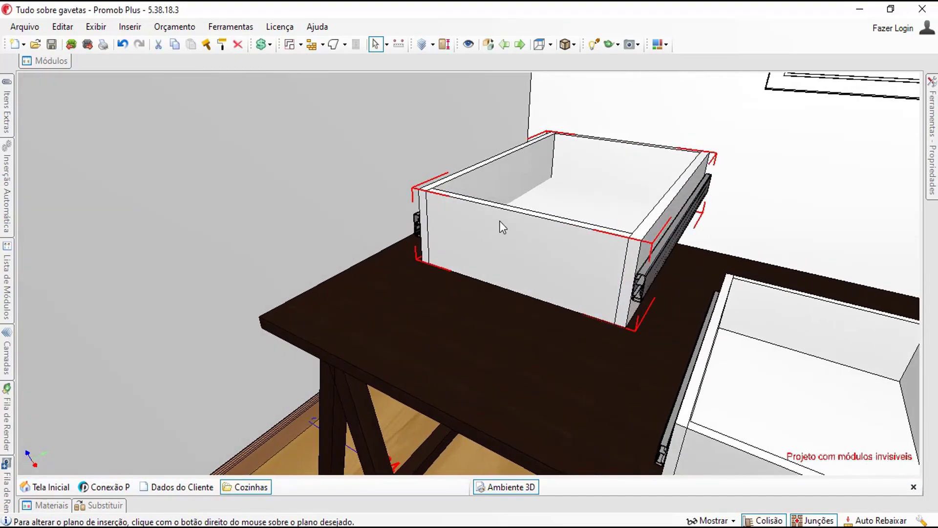
pyautogui.moveTo(500, 220); pyautogui.dragTo(488, 268, button='middle')
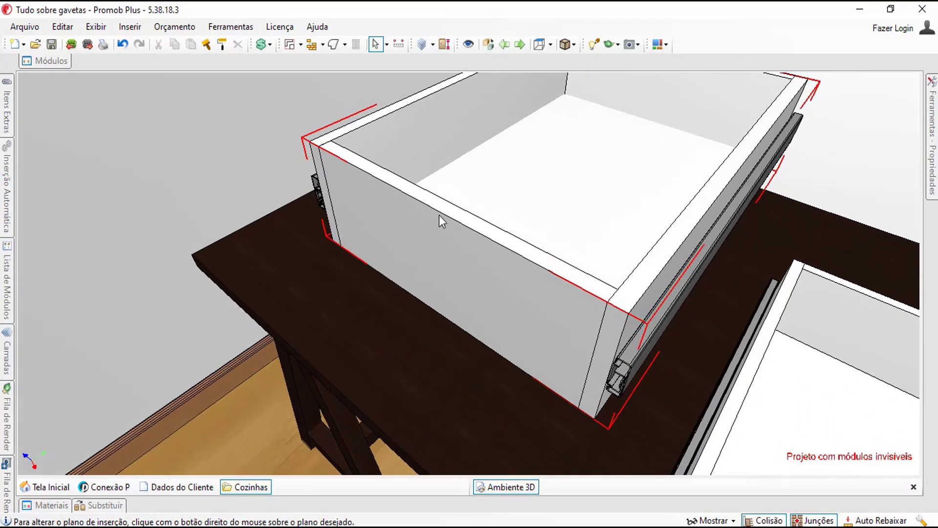
pyautogui.scroll(4, 456, 287)
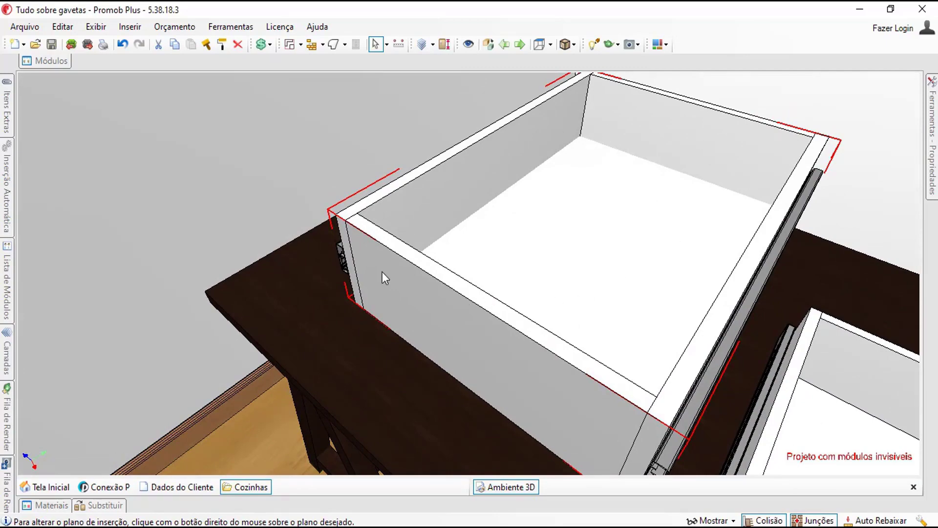
pyautogui.moveTo(382, 272); pyautogui.dragTo(343, 337, button='middle')
pyautogui.scroll(2, 261, 233)
pyautogui.scroll(-3, 283, 240)
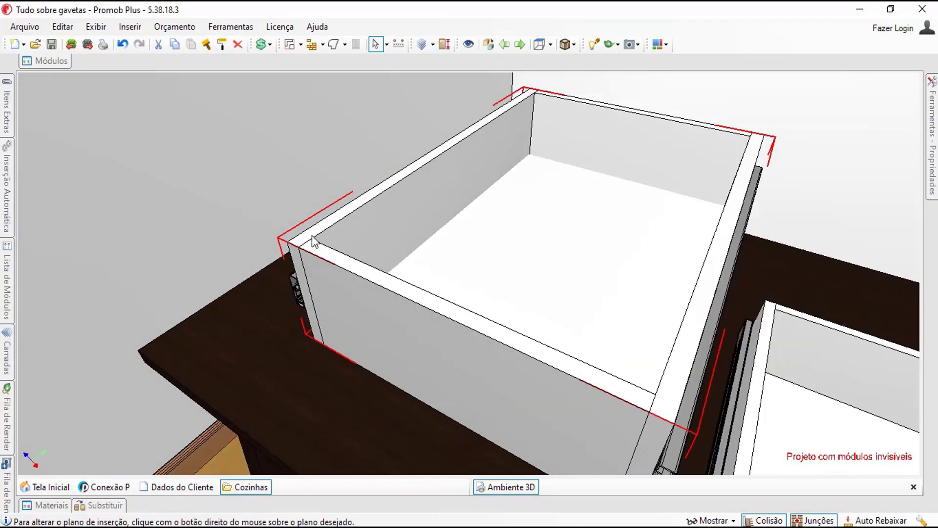
pyautogui.scroll(3, 313, 247)
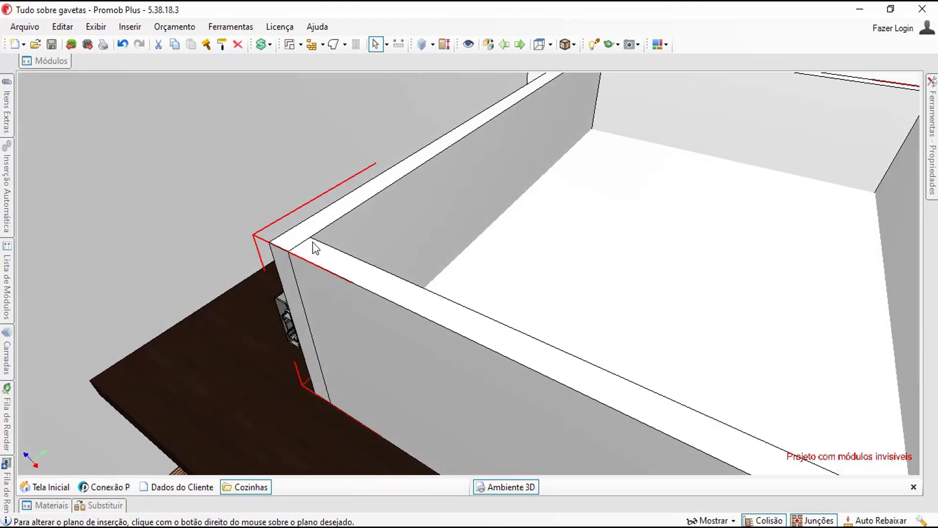
pyautogui.scroll(-4, 306, 266)
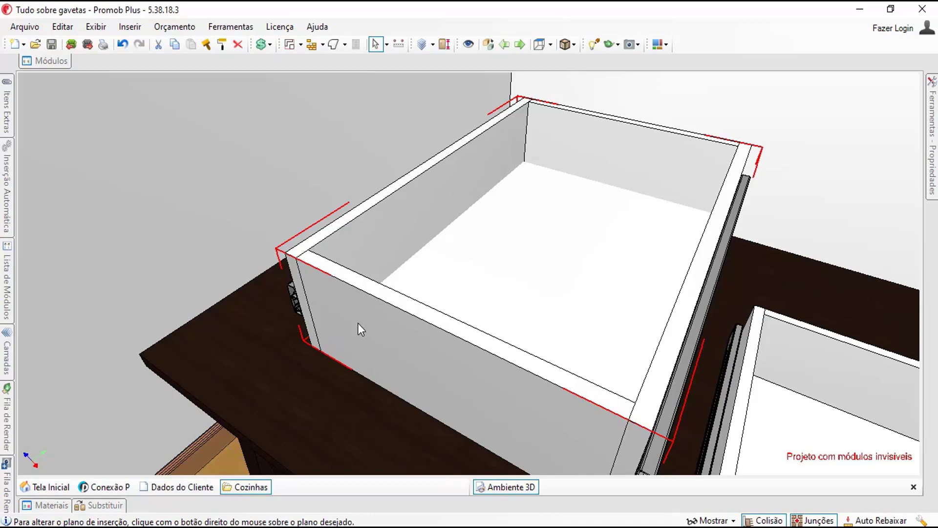
# Examine the alignment of the raised drawer's inner front and side top edges at the corner from several angles.
pyautogui.scroll(3, 357, 323)
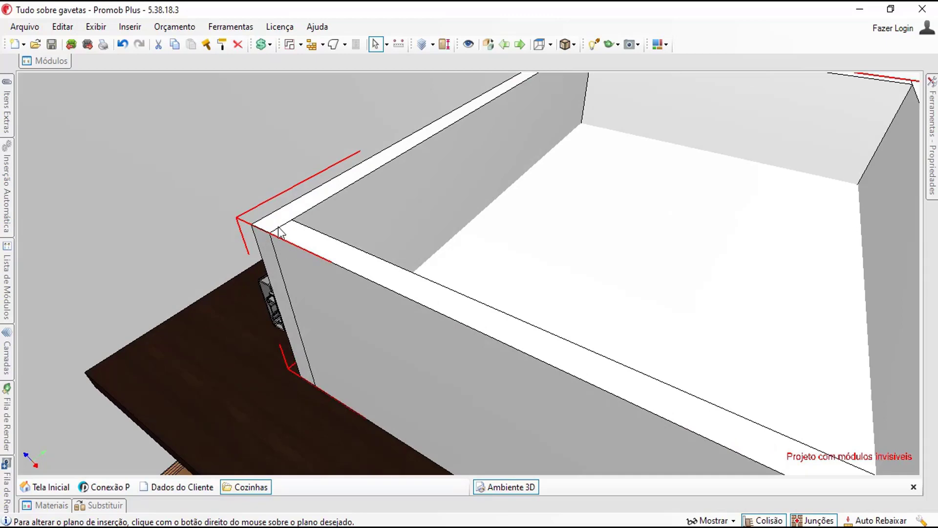
pyautogui.scroll(-5, 310, 305)
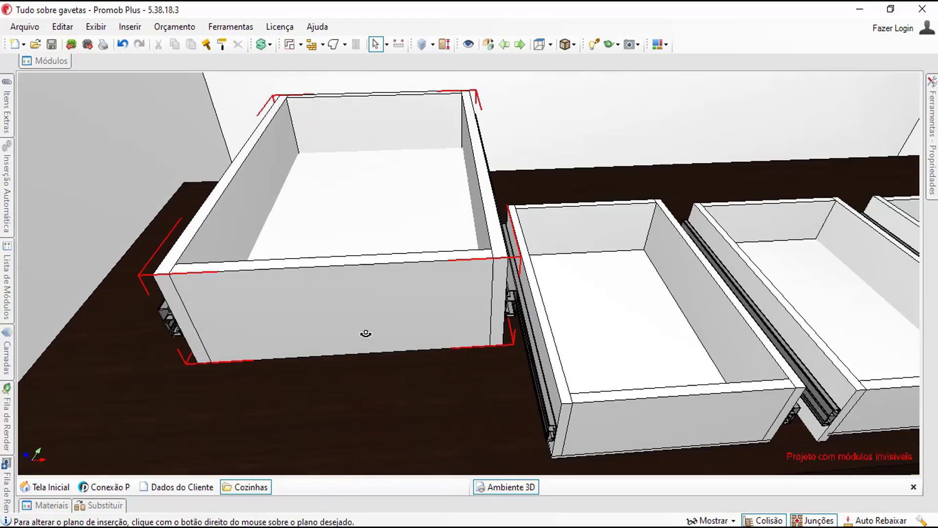
pyautogui.scroll(5, 342, 310)
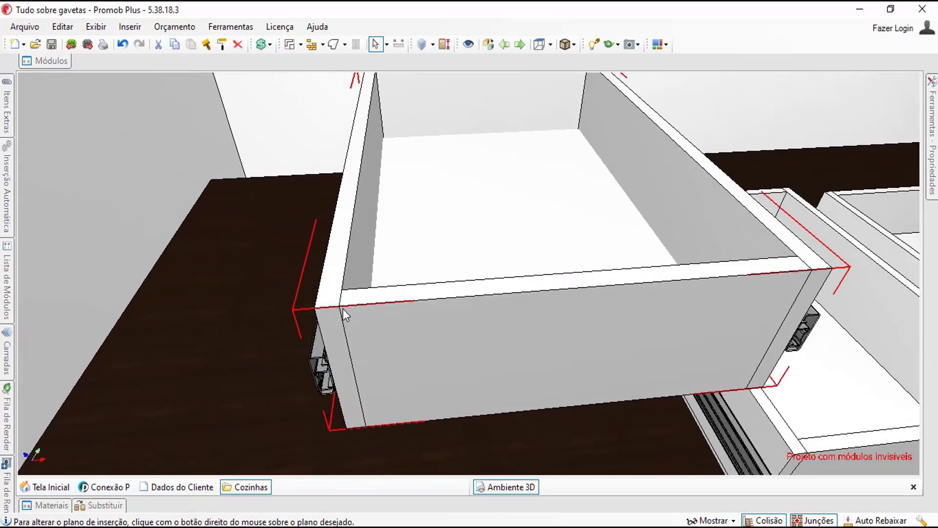
pyautogui.scroll(-4, 337, 317)
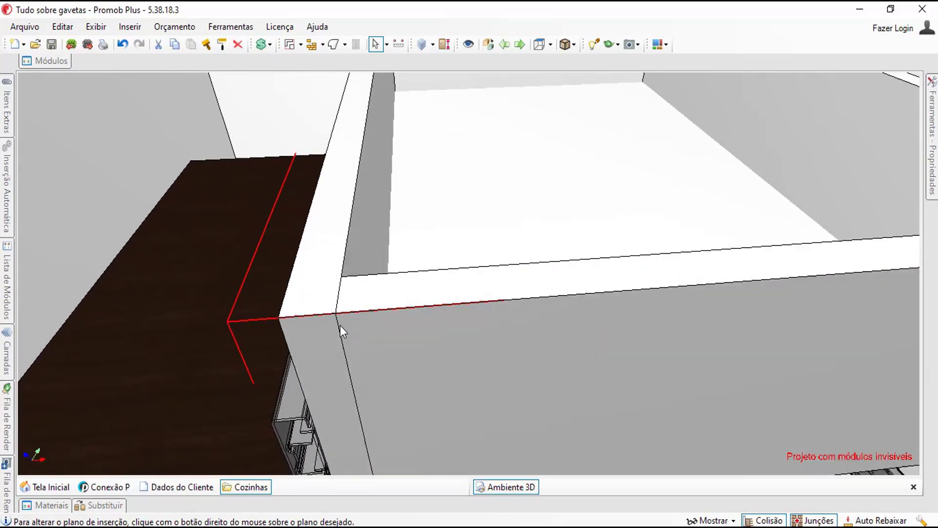
pyautogui.moveTo(339, 326); pyautogui.dragTo(302, 336, button='middle')
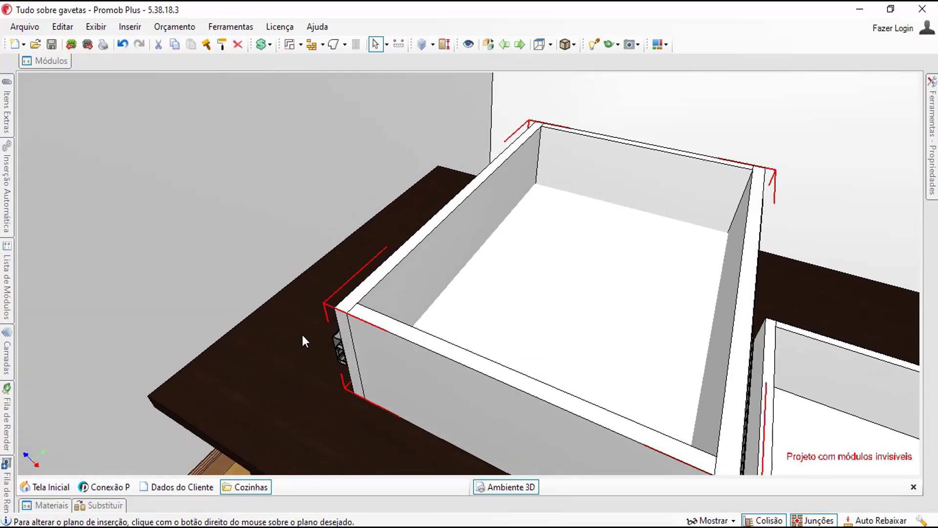
pyautogui.scroll(-4, 303, 335)
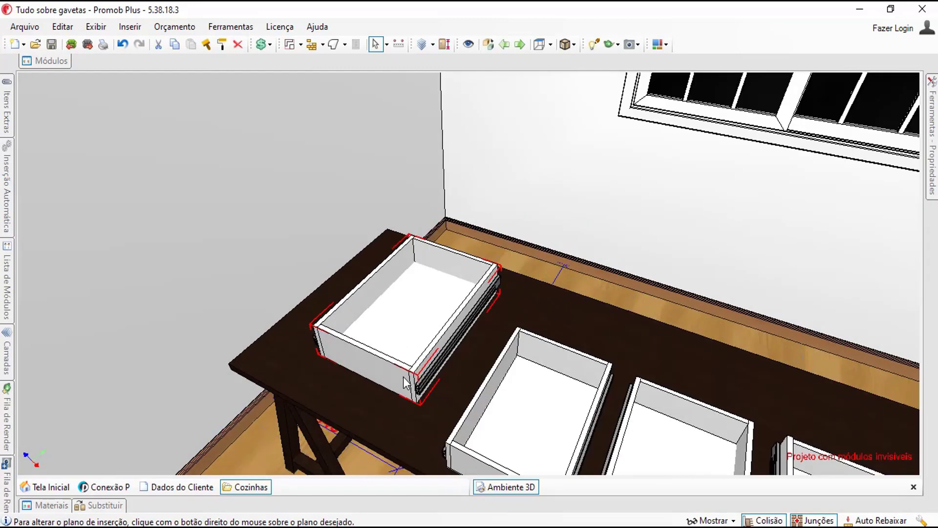
pyautogui.scroll(1, 403, 377)
pyautogui.scroll(2, 403, 376)
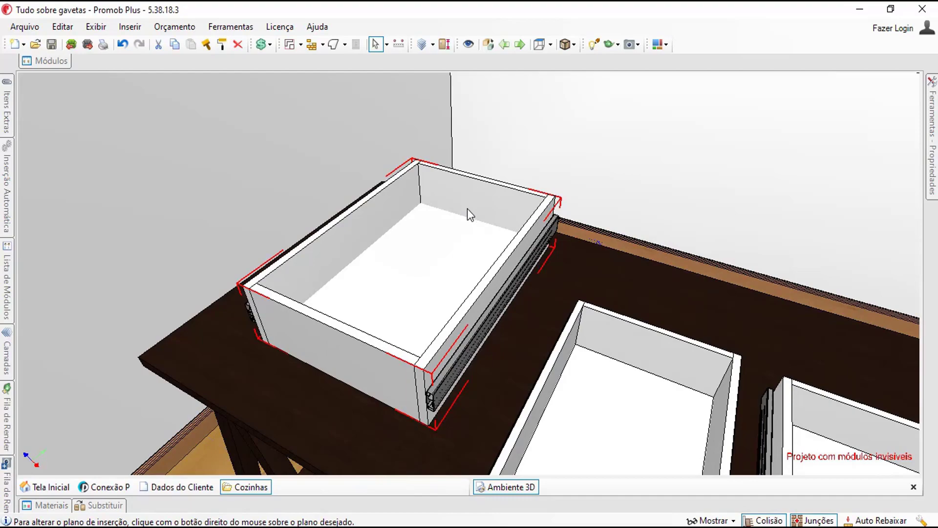
pyautogui.scroll(5, 290, 268)
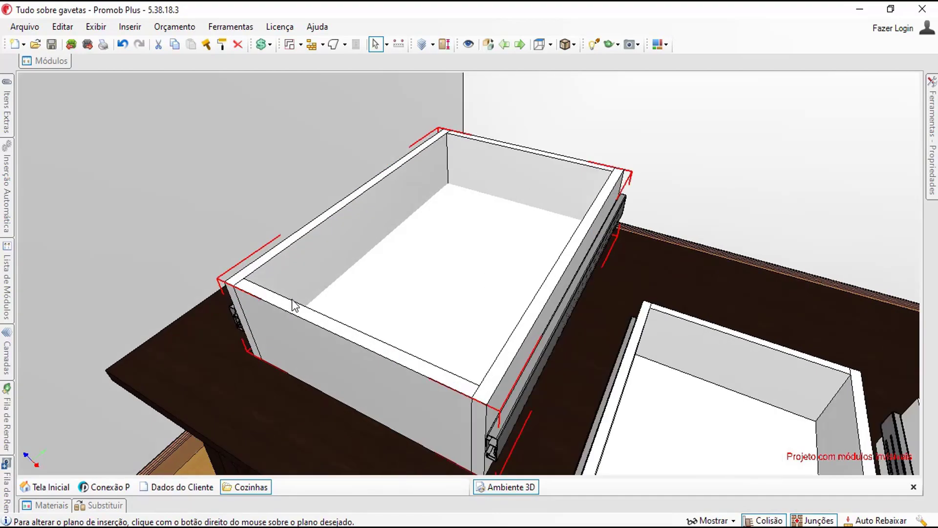
pyautogui.moveTo(236, 300); pyautogui.dragTo(272, 275, button='middle')
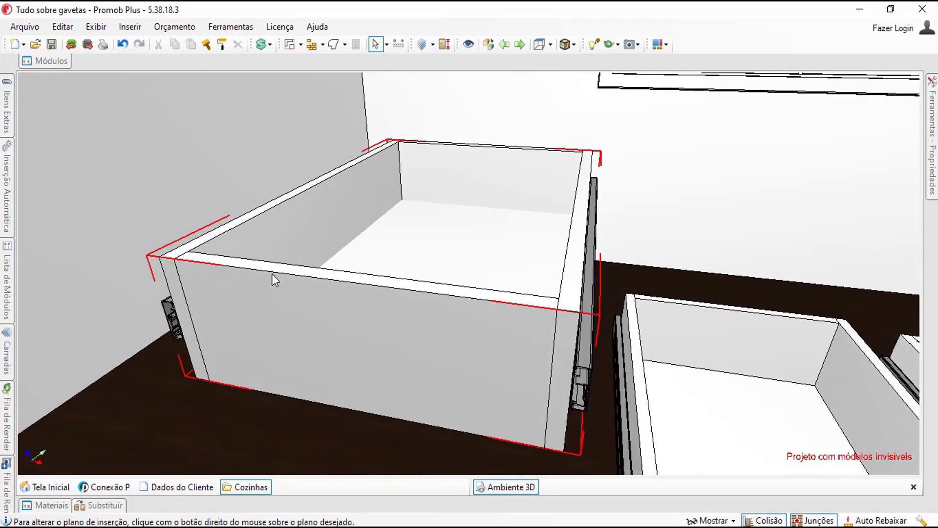
pyautogui.scroll(-2, 272, 275)
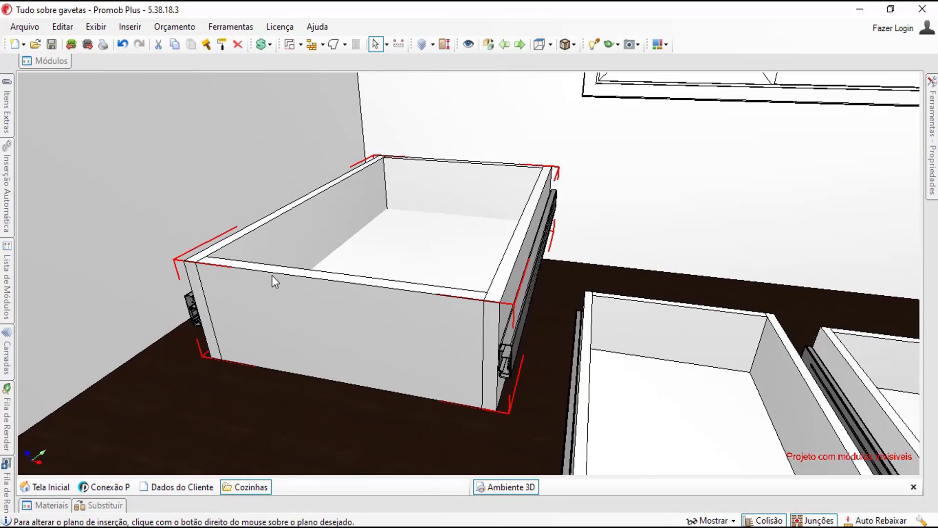
pyautogui.scroll(-1, 302, 255)
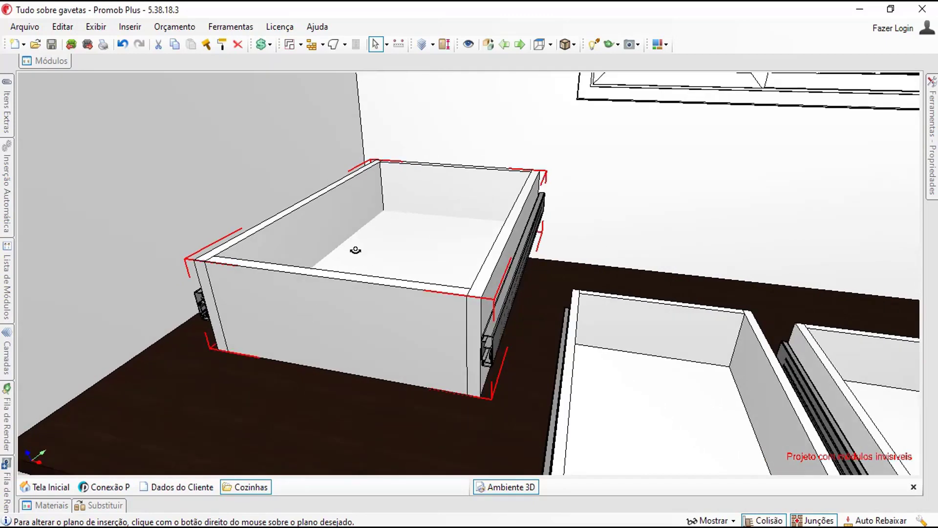
# Examine the raised drawer's underside and interior, checking how the bottom panel sits between the sides, front and back.
pyautogui.moveTo(355, 250); pyautogui.dragTo(341, 195, button='middle')
pyautogui.scroll(4, 322, 207)
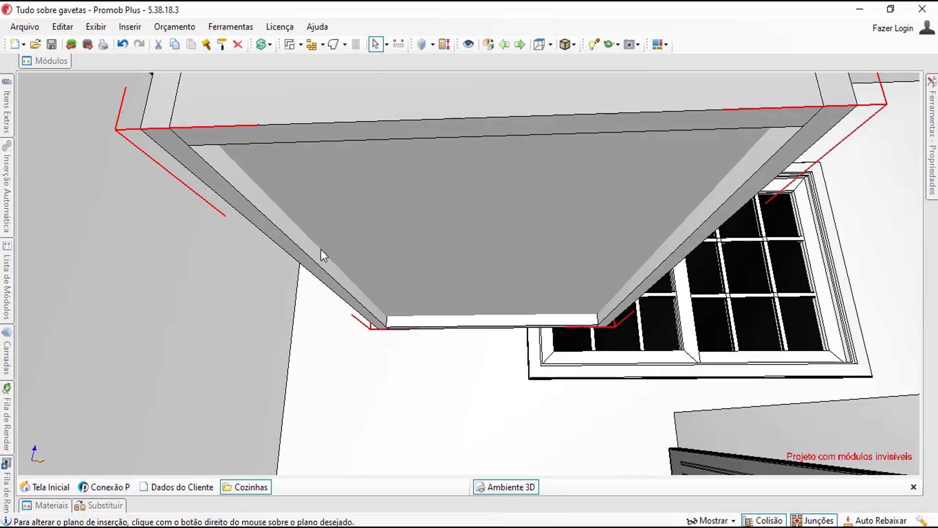
pyautogui.moveTo(444, 209); pyautogui.dragTo(459, 272, button='middle')
pyautogui.scroll(5, 445, 275)
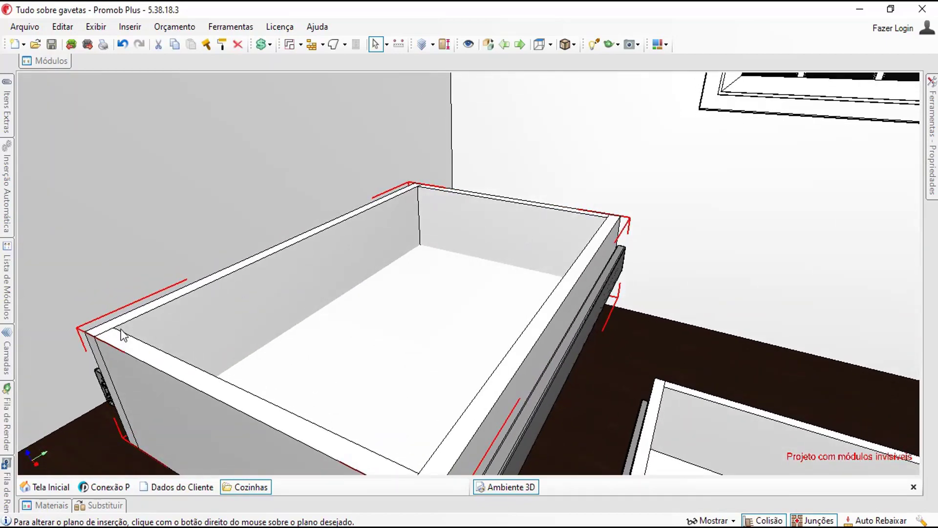
pyautogui.scroll(-3, 121, 329)
pyautogui.moveTo(251, 329); pyautogui.dragTo(416, 307, button='middle')
# Display the invisible modules in the scene and select the hidden first drawer group beside the raised one.
pyautogui.click(720, 521)
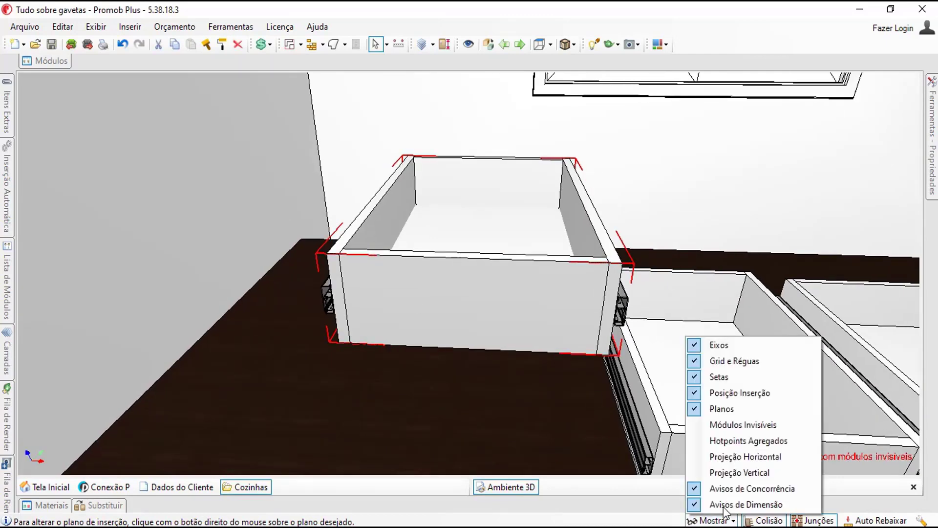
pyautogui.click(722, 427)
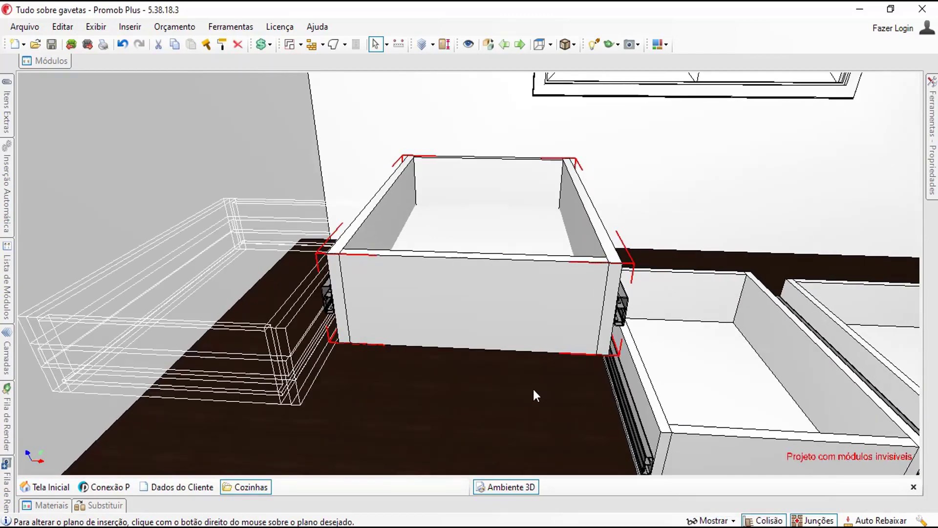
pyautogui.click(286, 327)
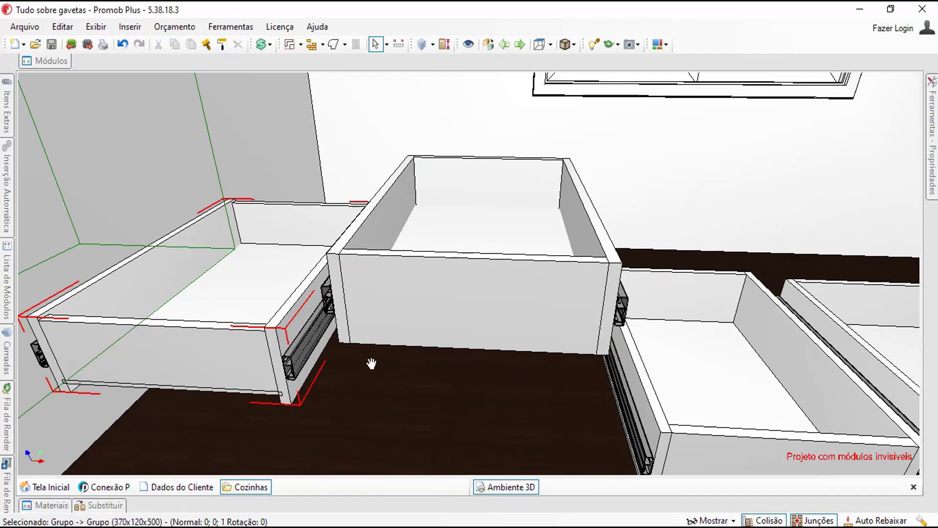
# Examine the first drawer's bottom panel from below and in front, checking how it enters the sides and inner front.
pyautogui.moveTo(371, 363); pyautogui.dragTo(273, 250, button='middle')
pyautogui.scroll(4, 256, 431)
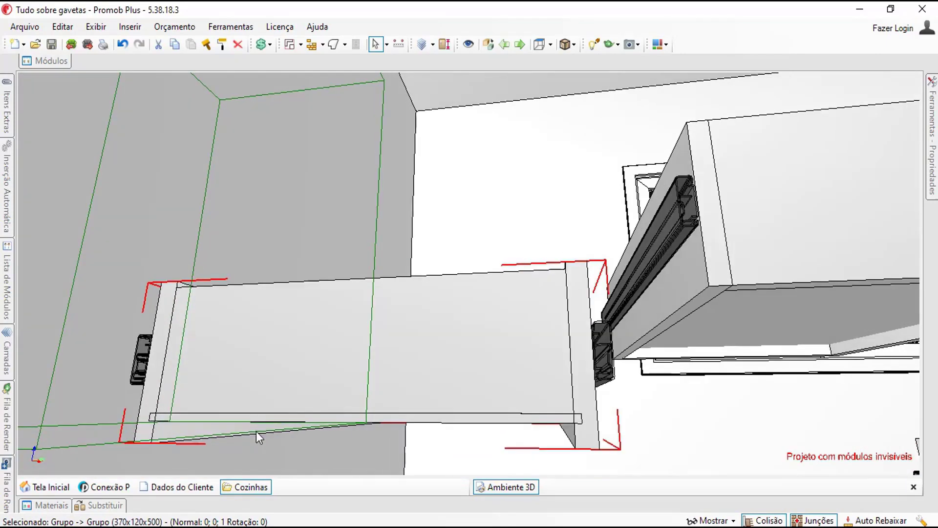
pyautogui.moveTo(256, 431); pyautogui.dragTo(127, 280, button='middle')
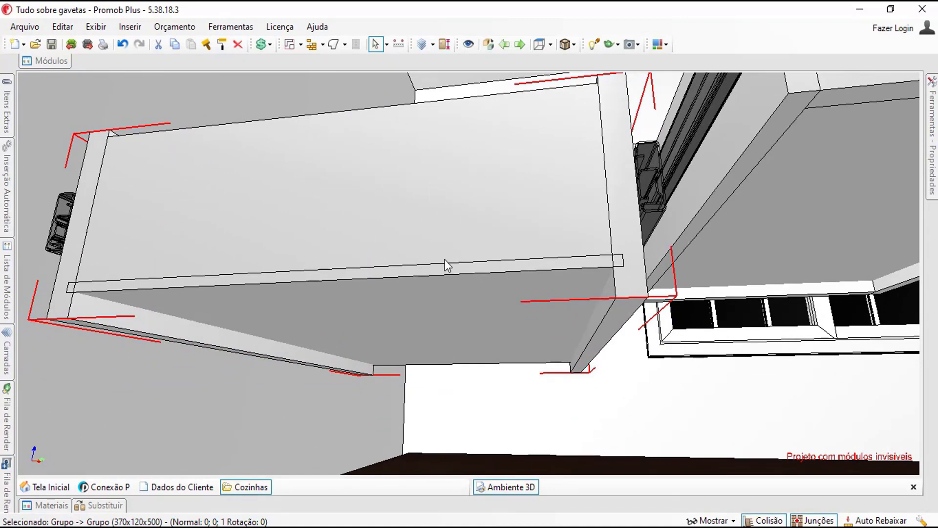
pyautogui.moveTo(401, 246); pyautogui.dragTo(333, 312, button='middle')
pyautogui.scroll(-2, 385, 364)
pyautogui.scroll(-1, 385, 363)
pyautogui.moveTo(246, 313); pyautogui.dragTo(251, 337, button='middle')
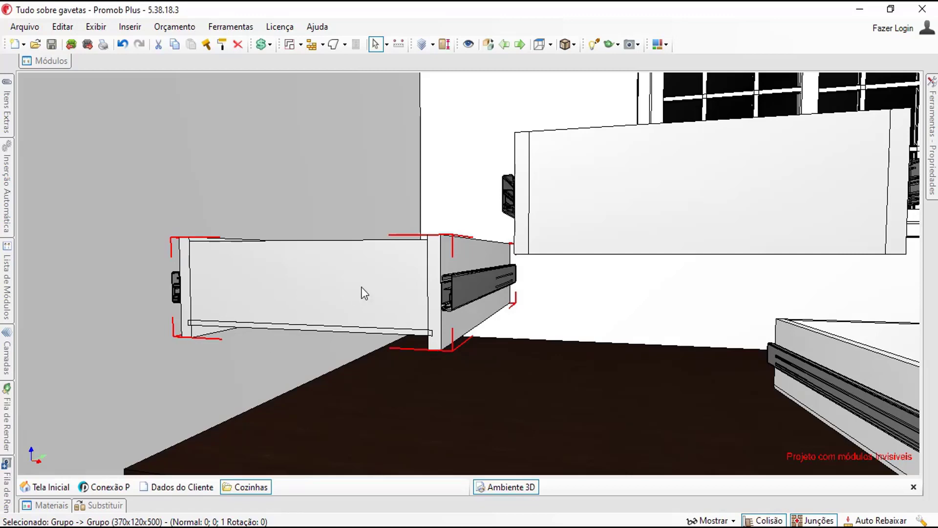
pyautogui.moveTo(356, 334); pyautogui.dragTo(351, 327, button='middle')
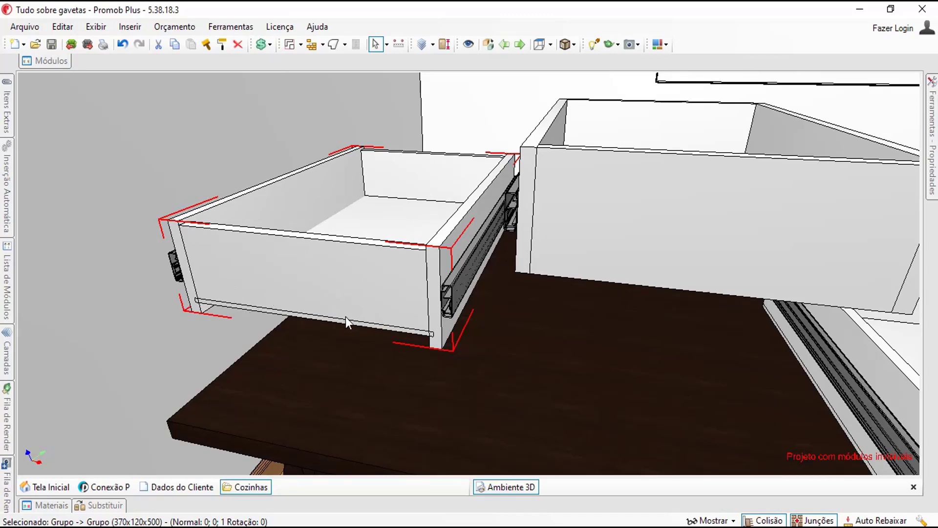
pyautogui.scroll(2, 347, 316)
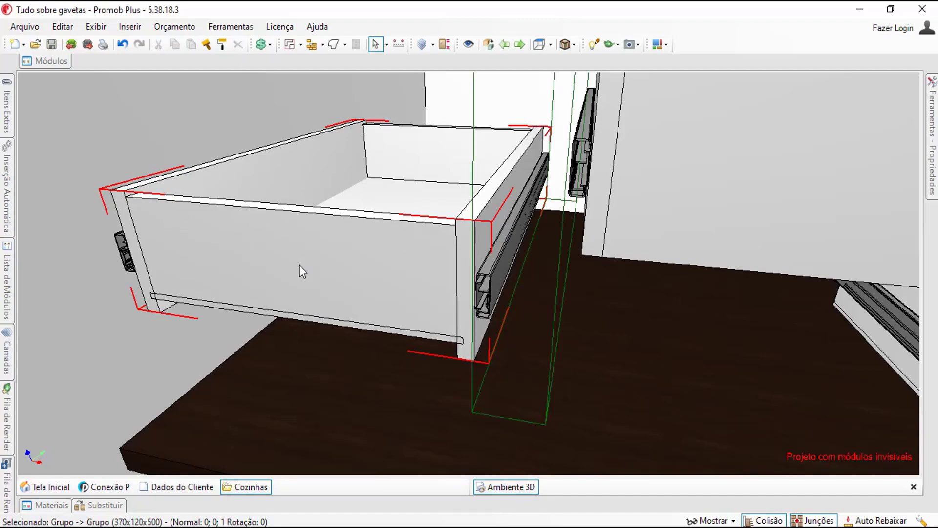
# Examine the second raised drawer's front and underside for comparison, checking how its bottom panel is fitted inside the frame.
pyautogui.moveTo(300, 267); pyautogui.dragTo(410, 282, button='middle')
pyautogui.scroll(3, 484, 384)
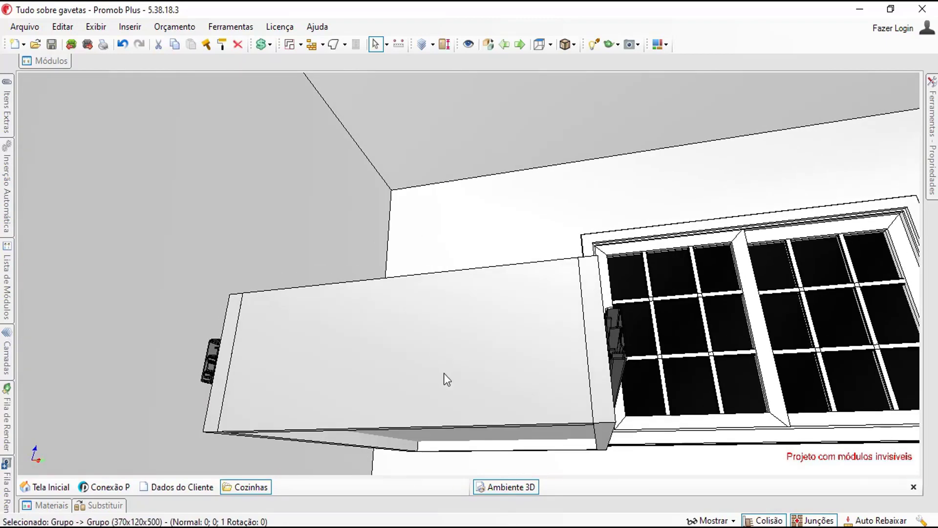
pyautogui.moveTo(443, 373); pyautogui.dragTo(360, 229, button='middle')
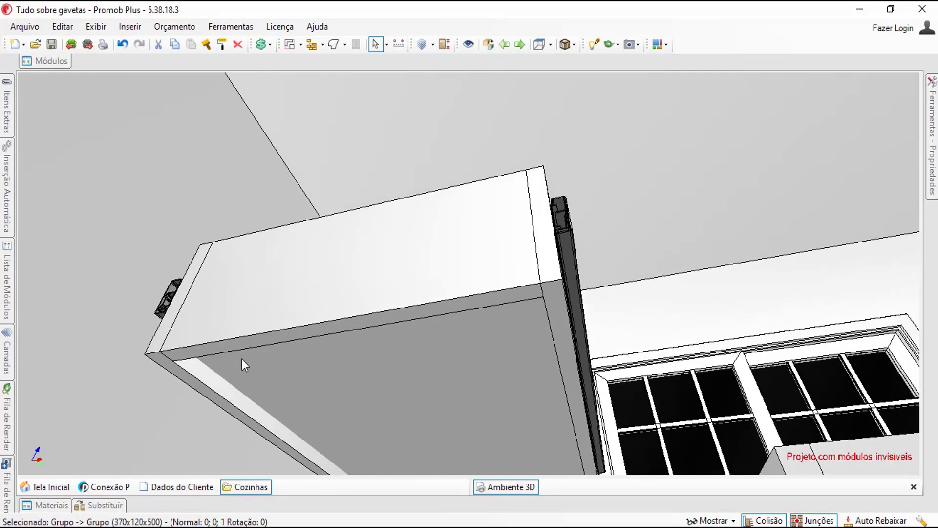
pyautogui.moveTo(271, 300); pyautogui.dragTo(421, 278, button='middle')
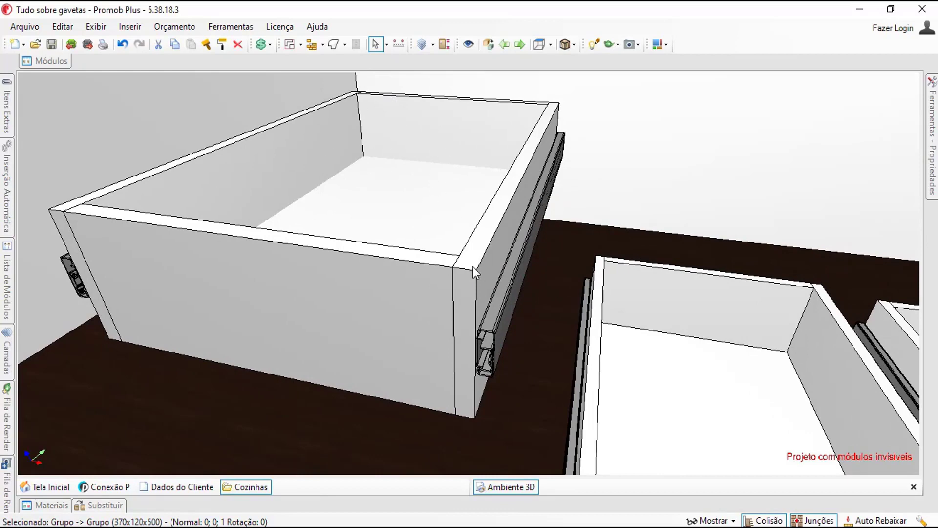
# Hide the raised second drawer group from the scene.
pyautogui.scroll(-3, 473, 266)
pyautogui.moveTo(433, 274); pyautogui.dragTo(340, 247, button='middle')
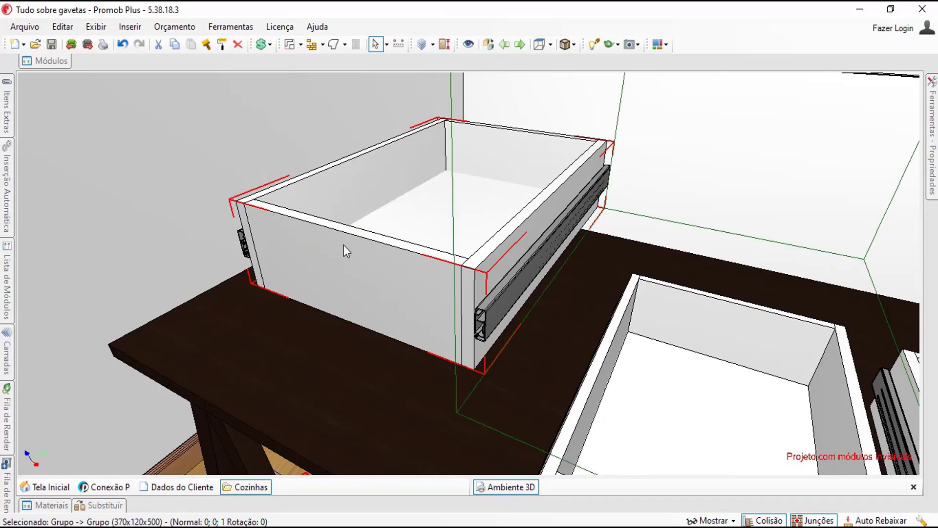
pyautogui.press('Delete')
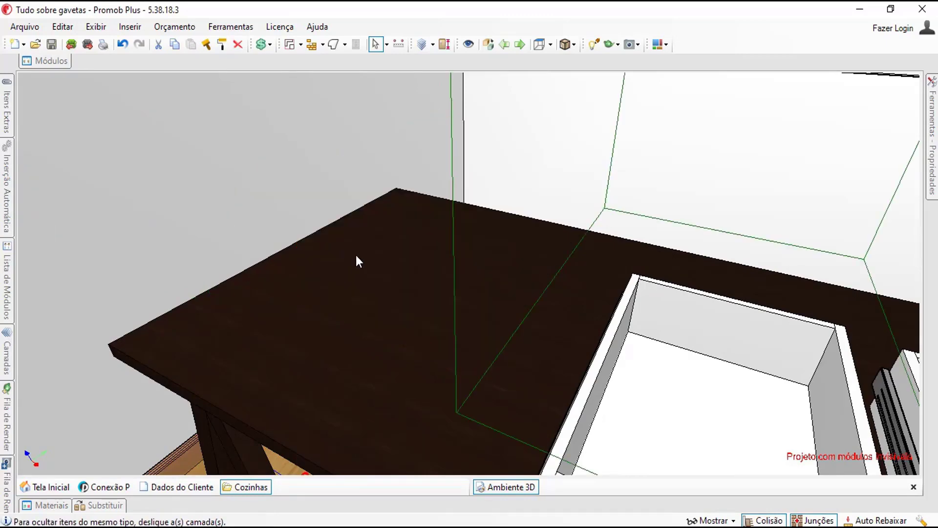
# Raise the next drawer group in the row above the tabletop.
pyautogui.scroll(-3, 371, 278)
pyautogui.scroll(-2, 380, 289)
pyautogui.moveTo(415, 321); pyautogui.dragTo(334, 388, button='middle')
pyautogui.scroll(4, 432, 339)
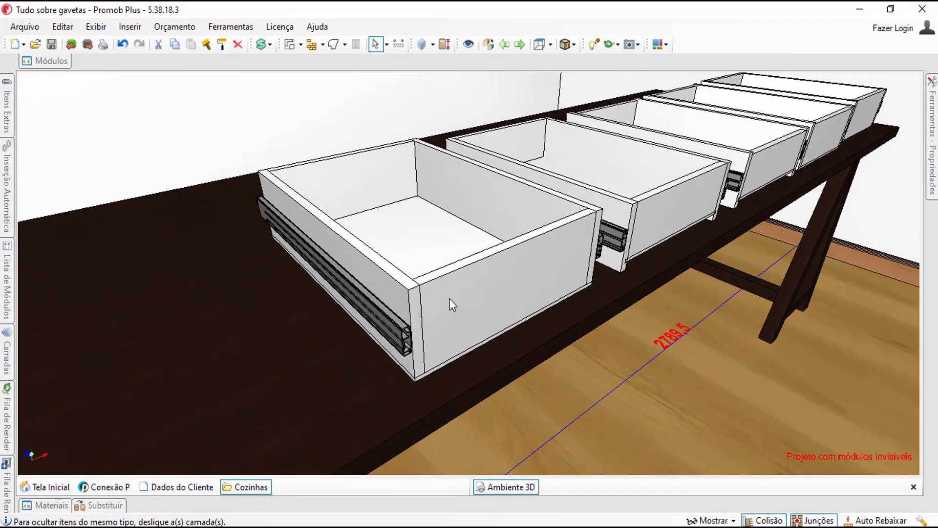
pyautogui.click(449, 298)
pyautogui.moveTo(450, 298); pyautogui.dragTo(448, 297)
# Examine the raised drawer's front, inside and underside, checking how its bottom panel sits beneath the sides and inner front.
pyautogui.moveTo(449, 296); pyautogui.dragTo(301, 161, button='middle')
pyautogui.scroll(5, 416, 310)
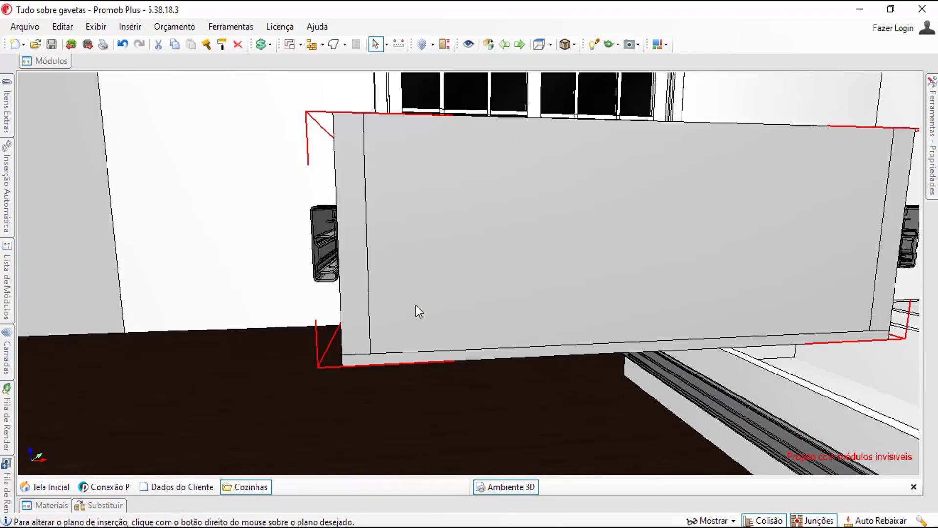
pyautogui.moveTo(415, 310); pyautogui.dragTo(487, 232, button='middle')
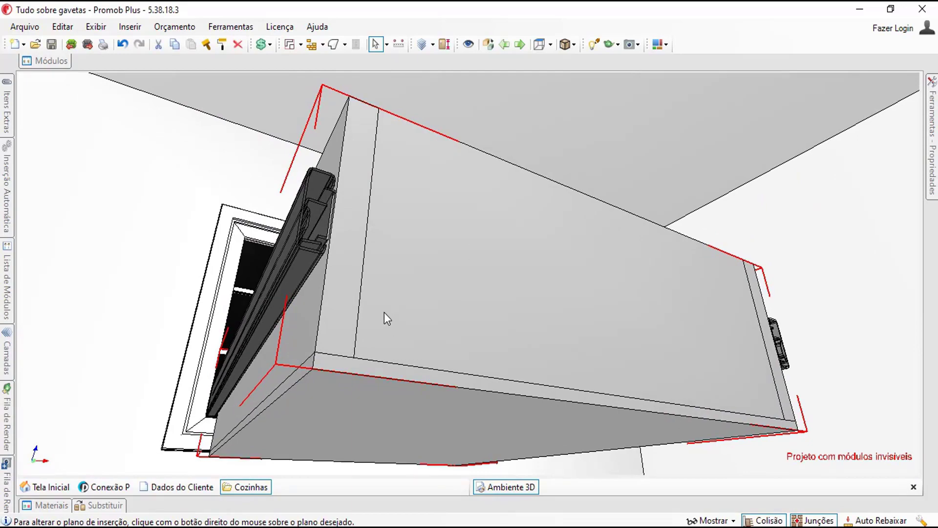
pyautogui.moveTo(383, 316); pyautogui.dragTo(421, 179, button='middle')
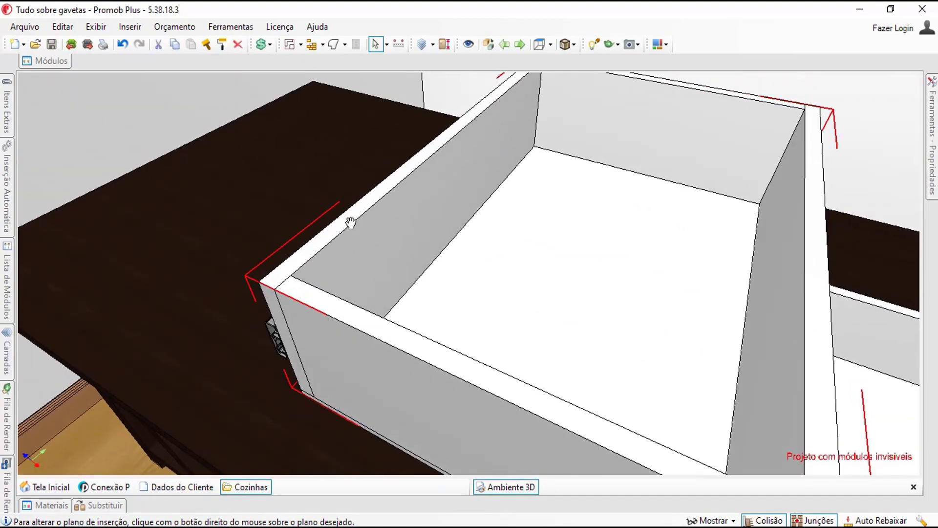
pyautogui.moveTo(350, 222); pyautogui.dragTo(438, 111, button='middle')
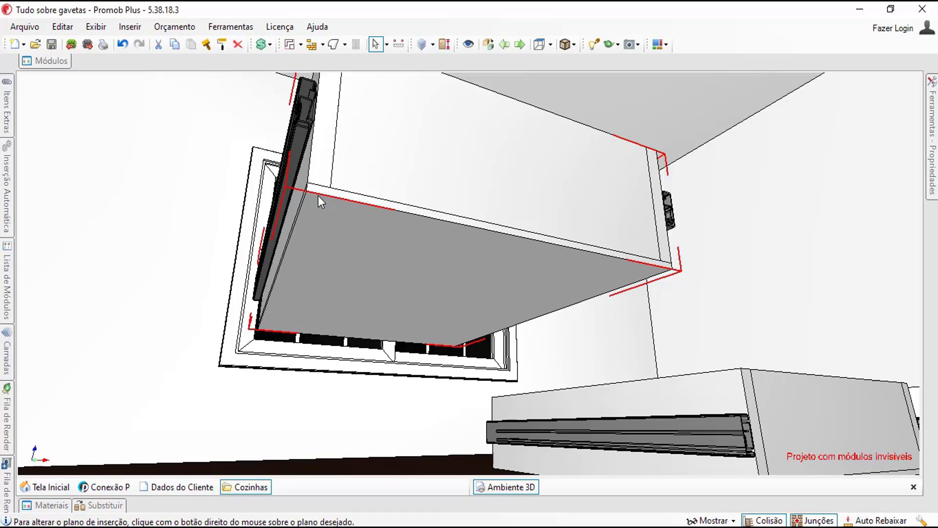
pyautogui.moveTo(301, 283); pyautogui.dragTo(283, 327, button='right')
pyautogui.moveTo(339, 262); pyautogui.dragTo(330, 384, button='middle')
pyautogui.moveTo(264, 287); pyautogui.dragTo(218, 271, button='right')
pyautogui.scroll(-5, 218, 271)
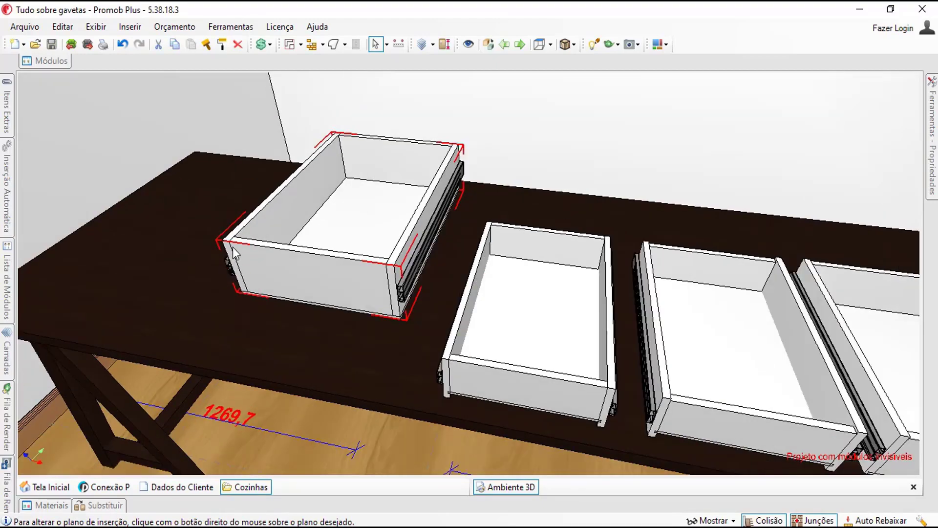
# Set the height of the raised drawer's inner front panel to 115.
pyautogui.scroll(4, 233, 248)
pyautogui.scroll(5, 232, 247)
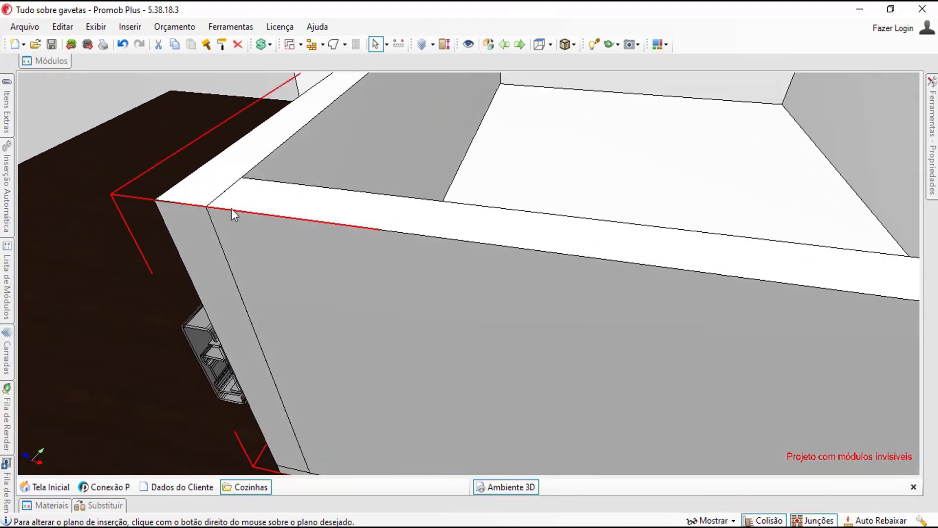
pyautogui.click(231, 197)
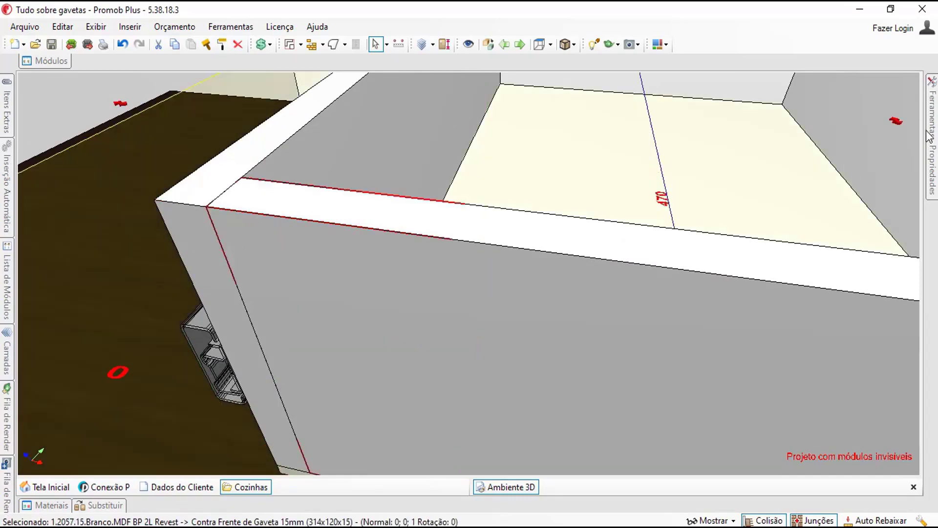
pyautogui.moveTo(931, 137)
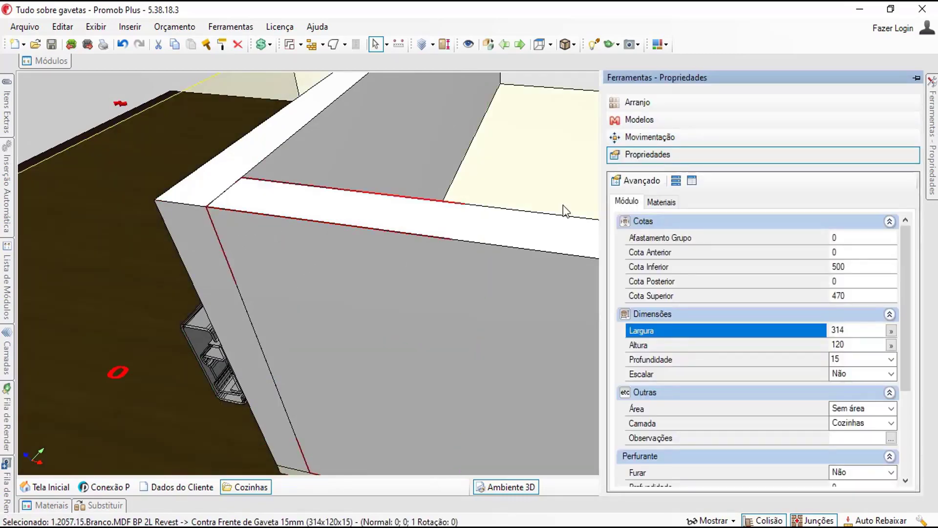
pyautogui.click(844, 345)
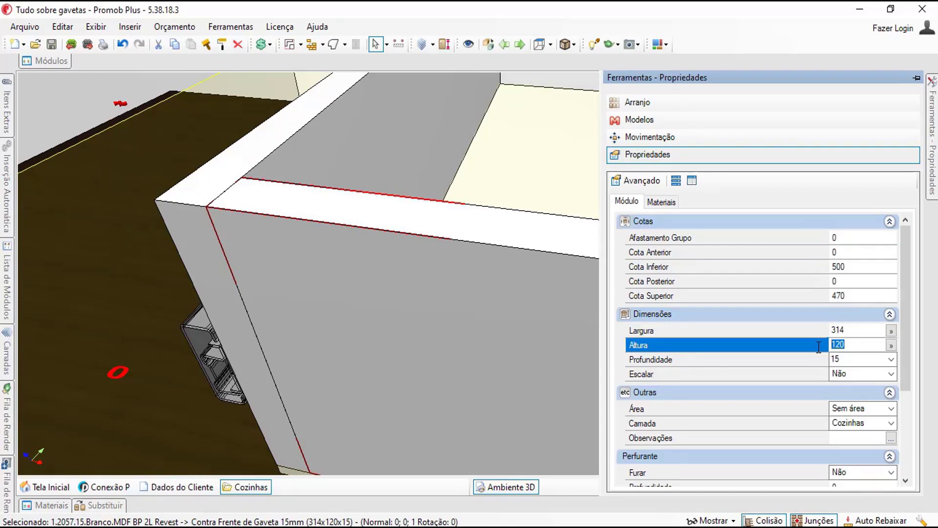
pyautogui.write('115')
pyautogui.press('Return')
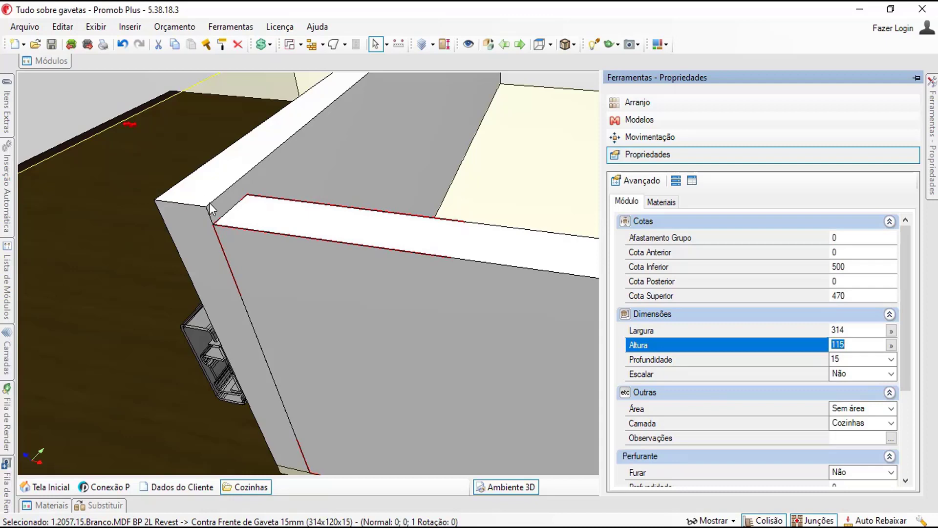
# Hide the raised drawer group with the shortened inner front from the scene.
pyautogui.scroll(-3, 210, 202)
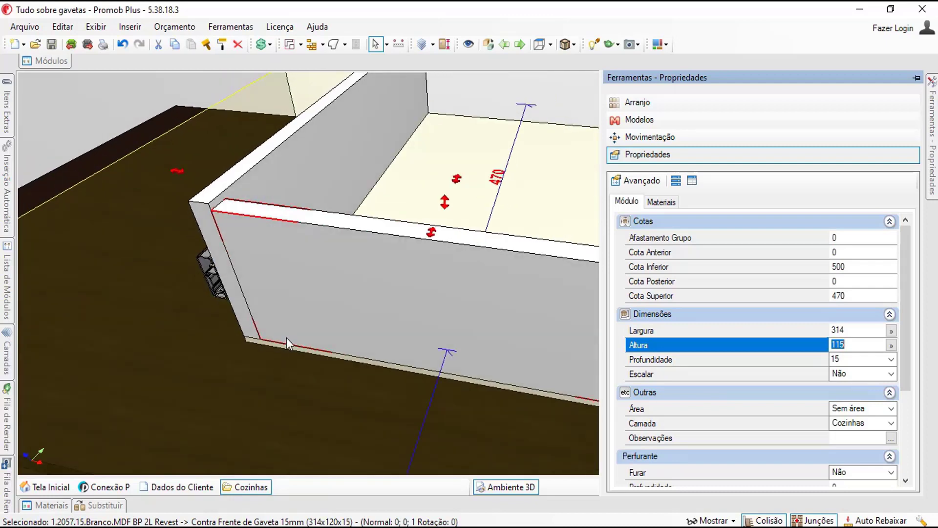
pyautogui.moveTo(246, 293); pyautogui.dragTo(301, 294, button='middle')
pyautogui.click(212, 287)
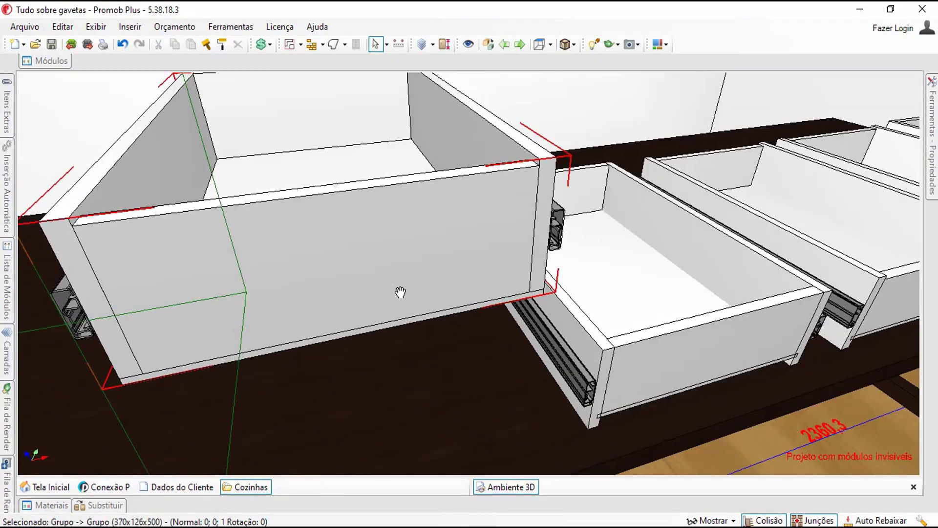
pyautogui.moveTo(400, 293); pyautogui.dragTo(410, 265, button='middle')
pyautogui.hotkey('ctrl', 'i')
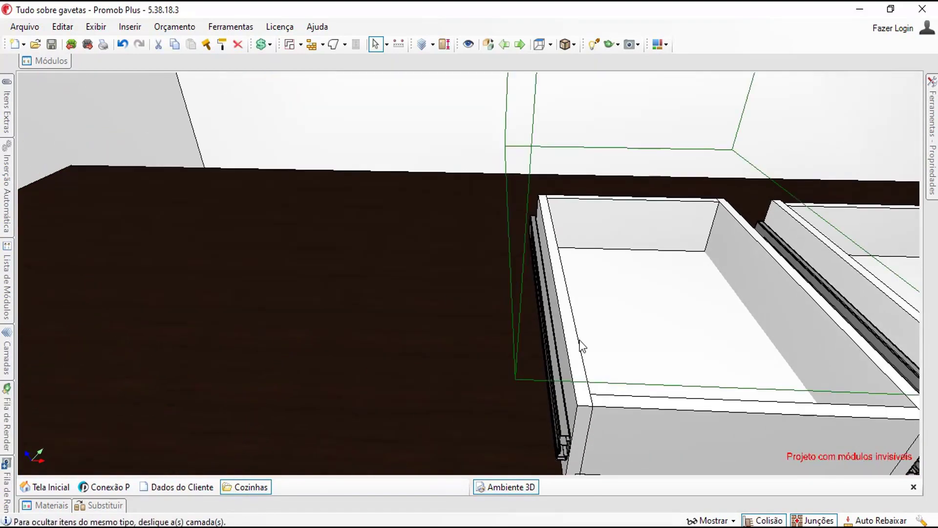
# Examine the next drawer in the row, checking its front face and the upper corner joint between side and inner front.
pyautogui.moveTo(510, 326); pyautogui.dragTo(358, 295, button='middle')
pyautogui.click(384, 360)
pyautogui.scroll(4, 384, 359)
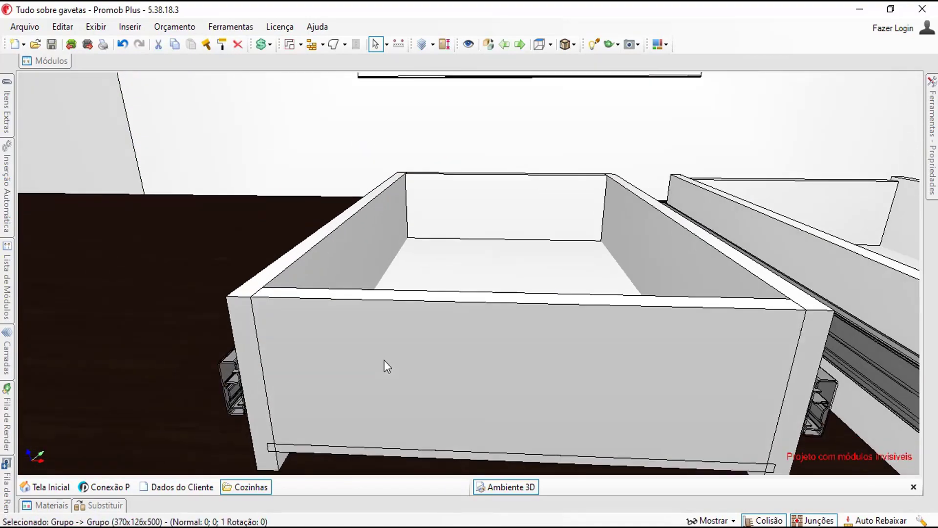
pyautogui.moveTo(389, 359); pyautogui.dragTo(383, 233, button='middle')
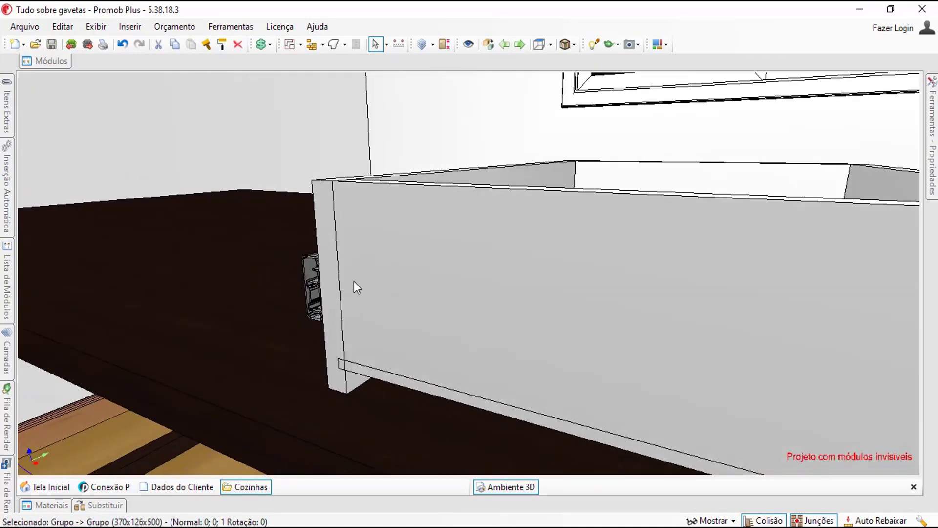
pyautogui.moveTo(379, 312); pyautogui.dragTo(340, 274, button='middle')
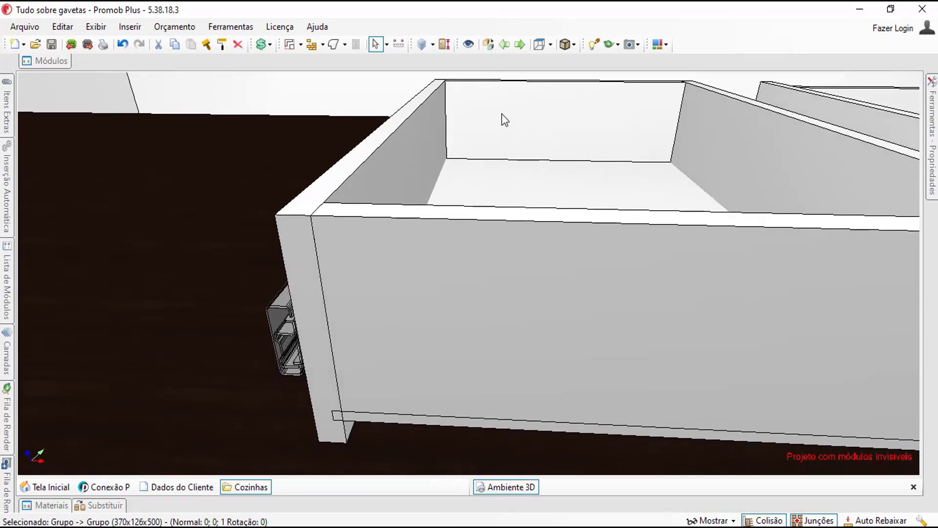
pyautogui.moveTo(502, 114); pyautogui.dragTo(496, 156, button='middle')
pyautogui.scroll(2, 287, 375)
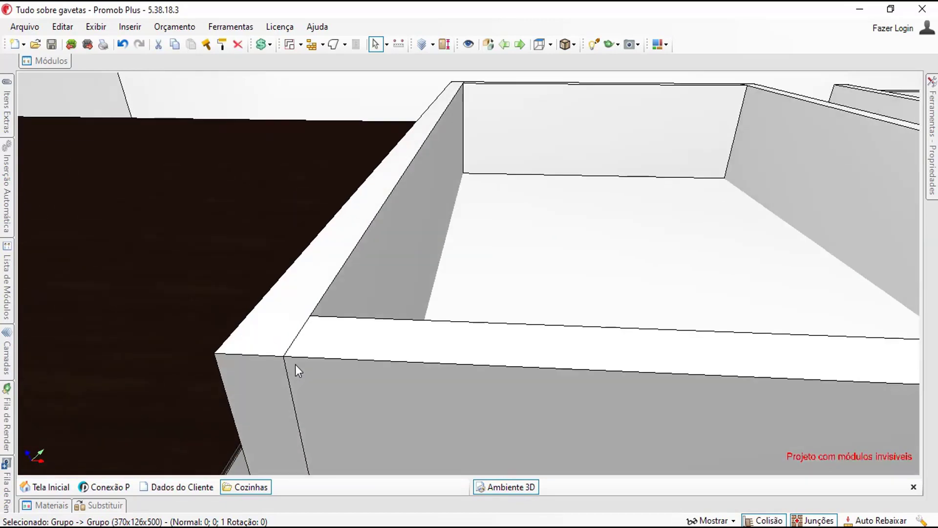
pyautogui.scroll(2, 286, 337)
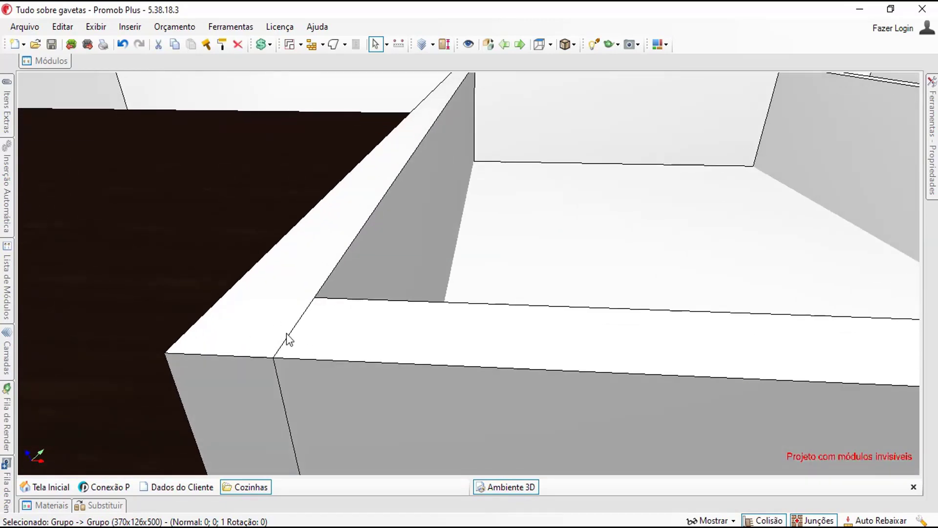
pyautogui.scroll(-3, 276, 324)
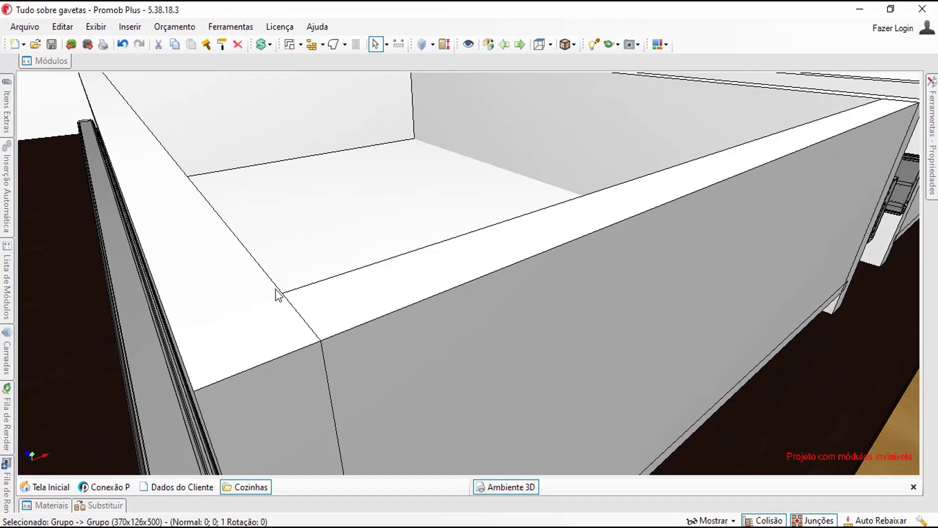
# Examine the same drawer from both front corners, comparing the height of its inner front with the sides and bottom panel.
pyautogui.scroll(-4, 279, 296)
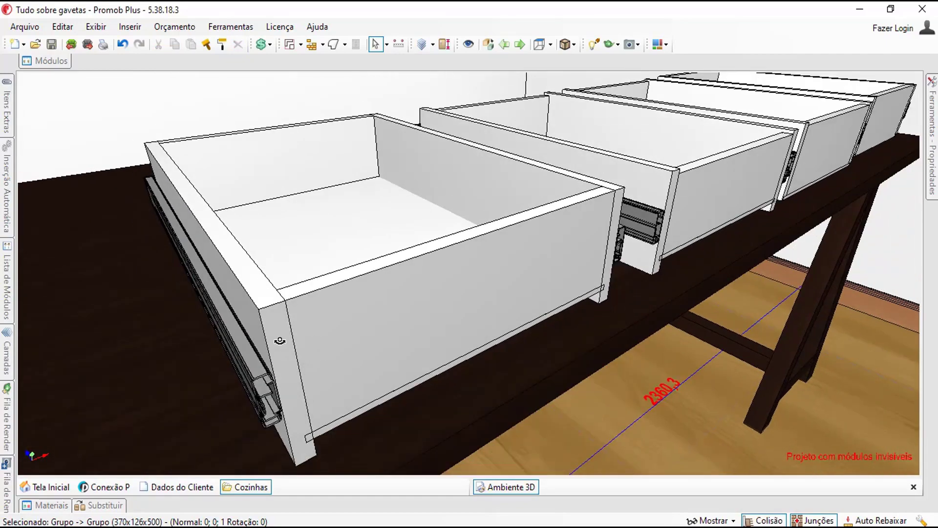
pyautogui.scroll(3, 279, 341)
pyautogui.click(349, 327)
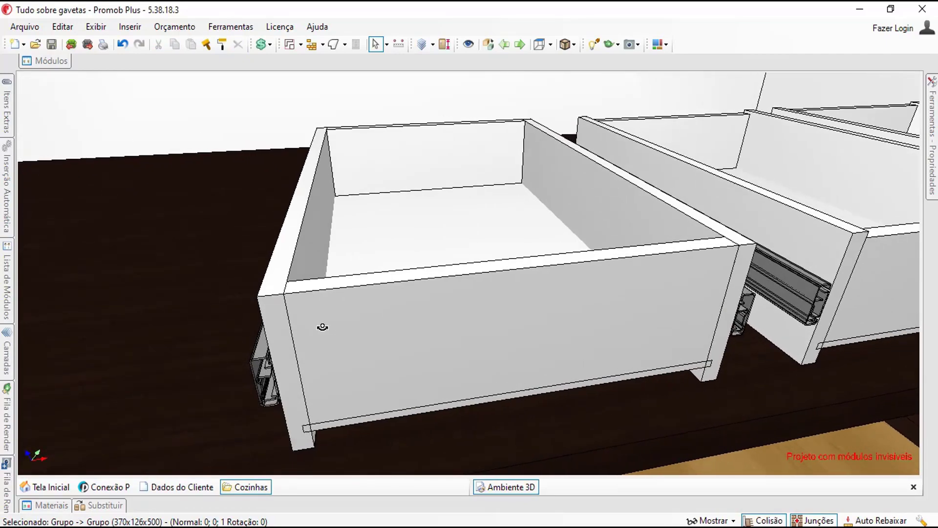
pyautogui.scroll(4, 337, 342)
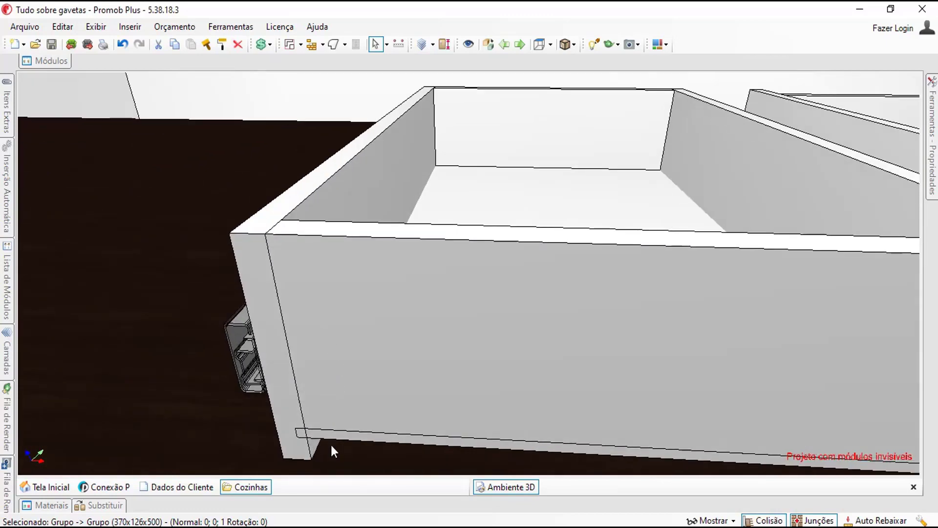
pyautogui.scroll(2, 288, 369)
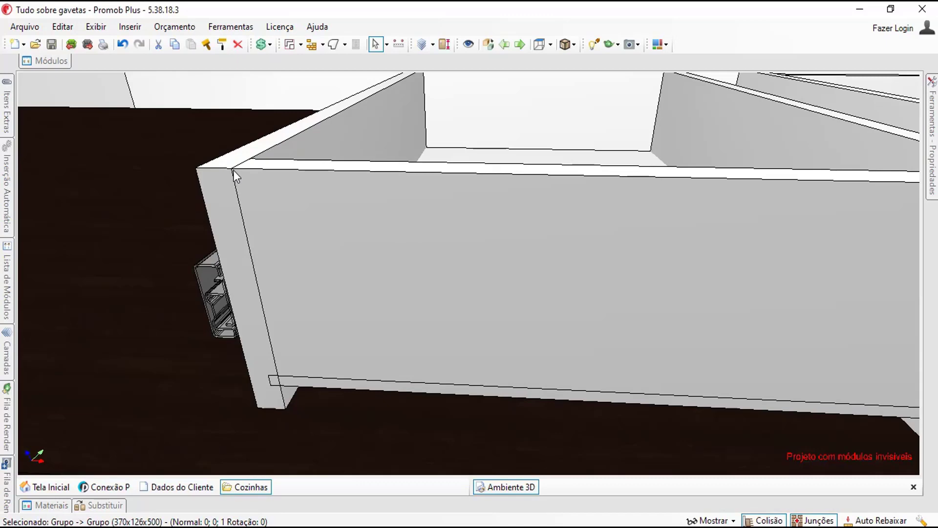
pyautogui.scroll(-3, 234, 192)
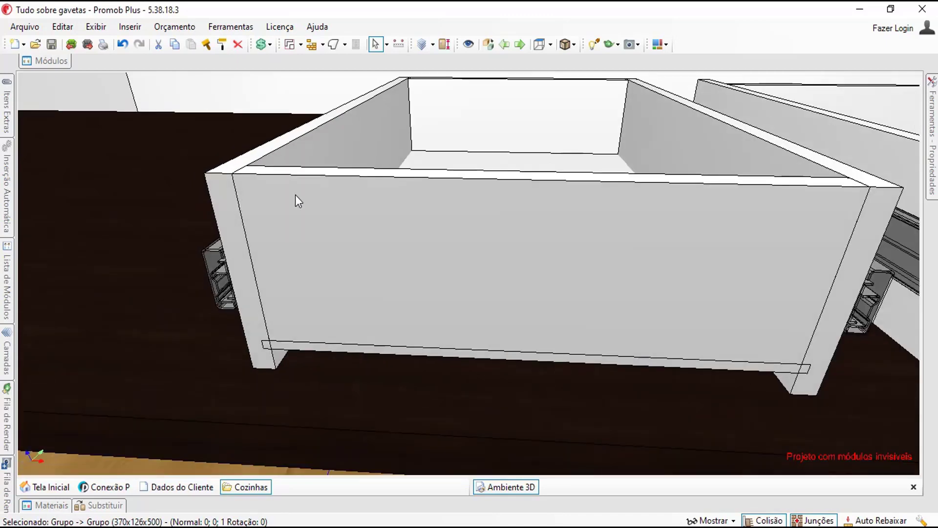
pyautogui.moveTo(245, 194); pyautogui.dragTo(343, 241, button='middle')
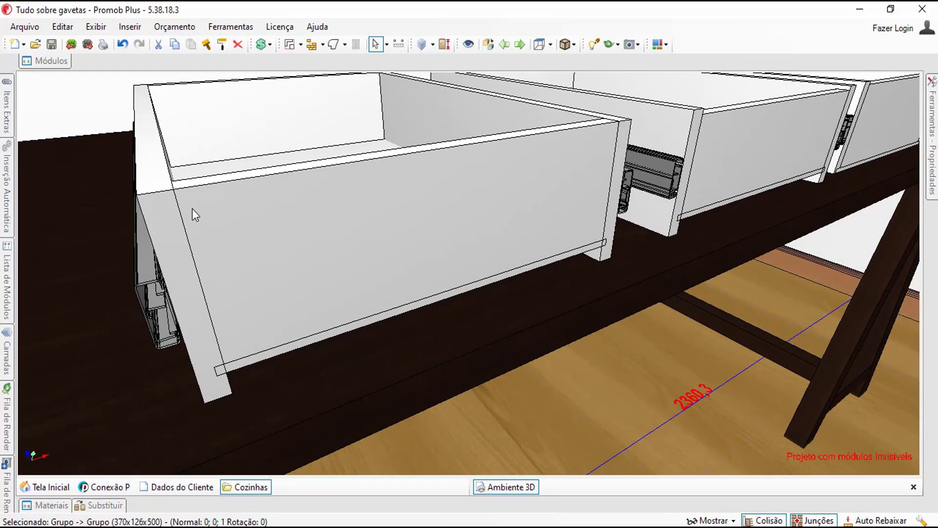
pyautogui.moveTo(192, 215); pyautogui.dragTo(225, 221, button='middle')
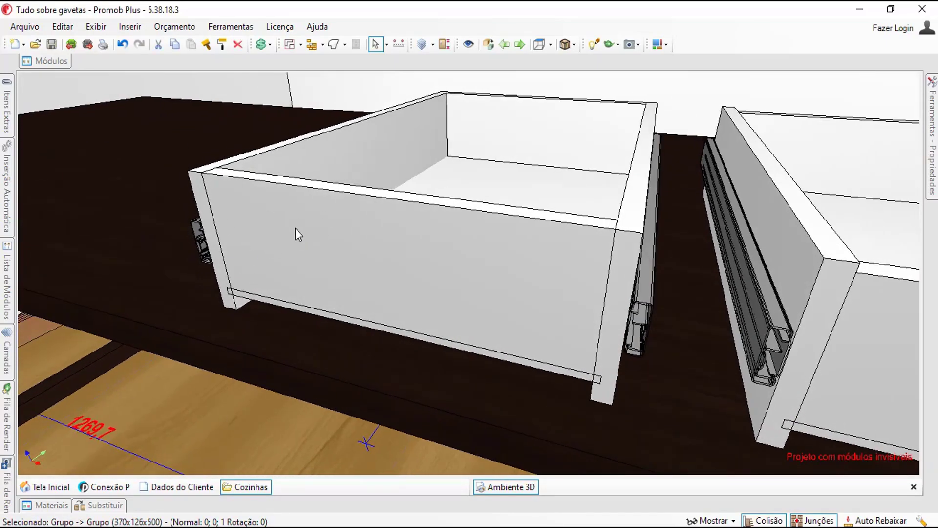
# Hide the examined drawers and inspect how the next drawer's bottom panel meets its sides and inner front.
pyautogui.moveTo(450, 285); pyautogui.dragTo(438, 352, button='middle')
pyautogui.moveTo(393, 296); pyautogui.dragTo(434, 344, button='middle')
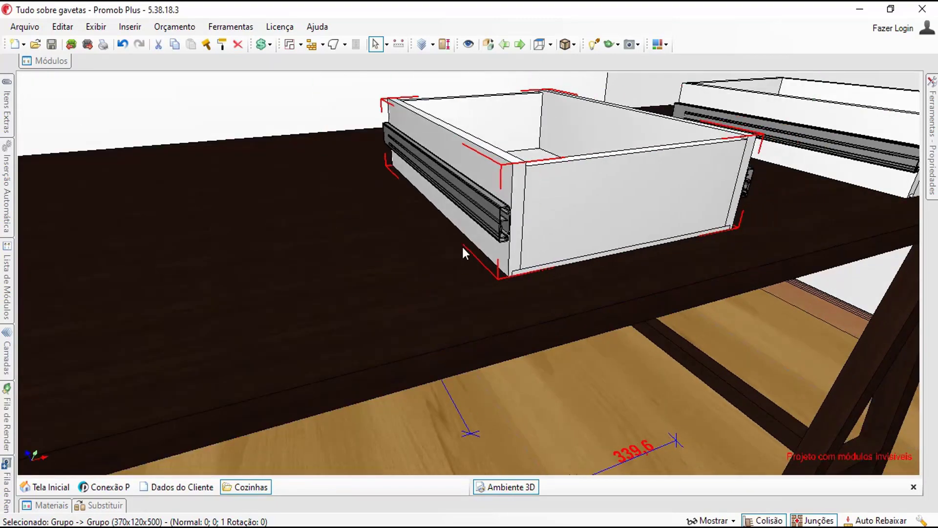
pyautogui.moveTo(461, 245); pyautogui.dragTo(333, 295, button='middle')
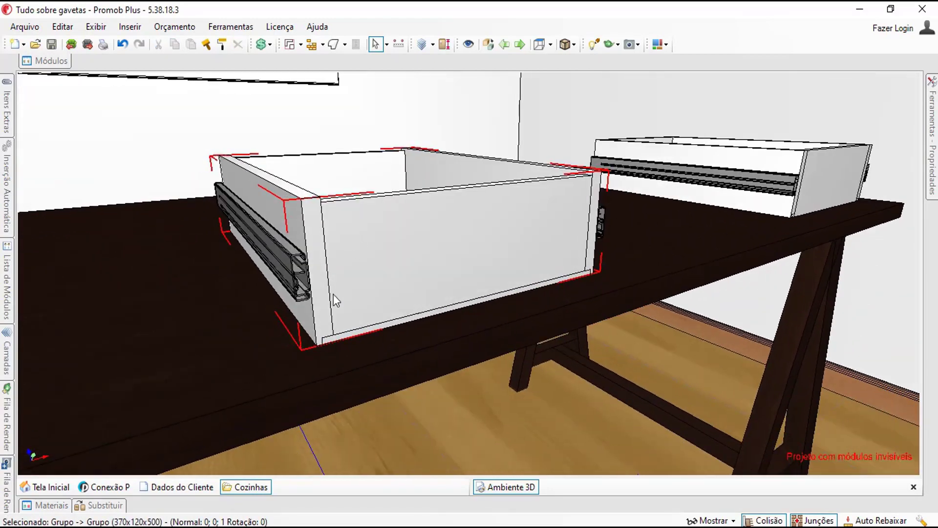
pyautogui.scroll(2, 338, 291)
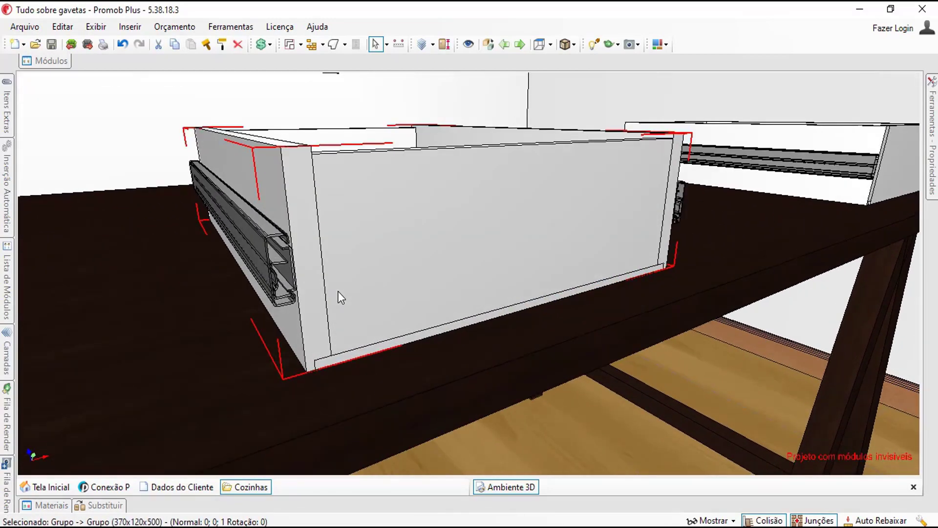
pyautogui.moveTo(348, 252); pyautogui.dragTo(266, 293, button='middle')
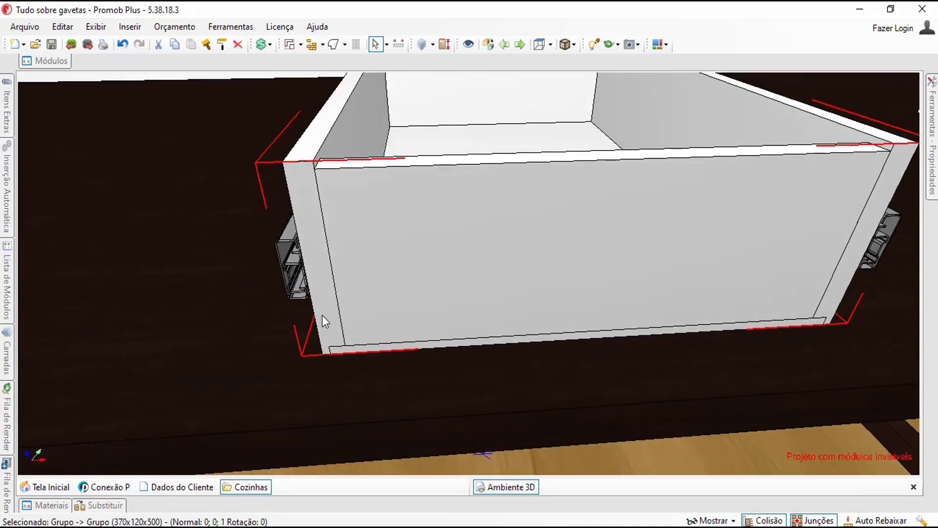
pyautogui.scroll(5, 327, 349)
pyautogui.scroll(-3, 326, 350)
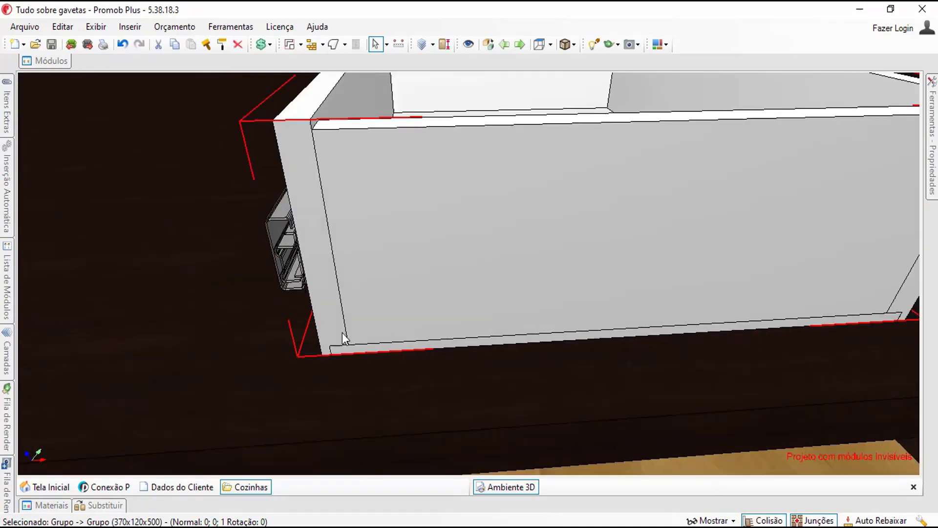
pyautogui.moveTo(342, 332); pyautogui.dragTo(381, 288, button='middle')
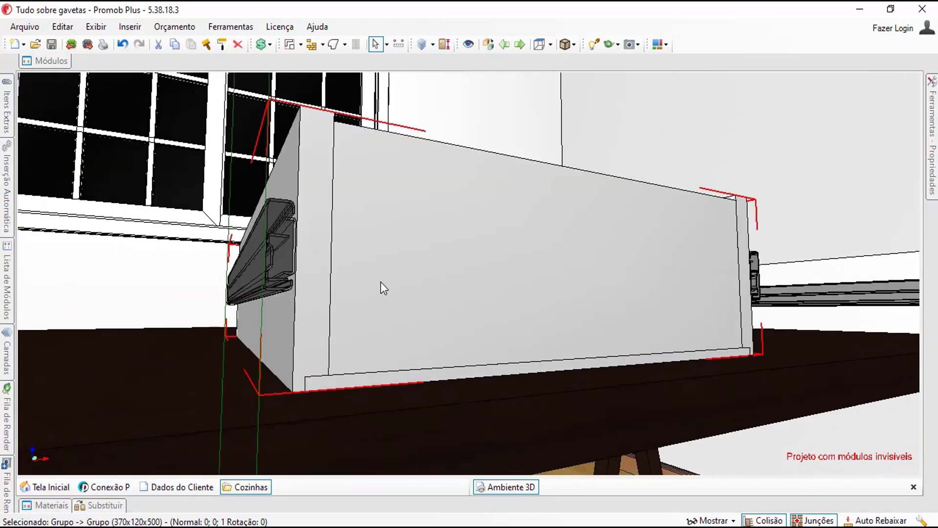
# Raise the selected drawer group above the tabletop and examine from below how its bottom panel fits into the front corner.
pyautogui.press('Up')
pyautogui.moveTo(371, 81); pyautogui.dragTo(344, 236, button='middle')
pyautogui.scroll(3, 344, 236)
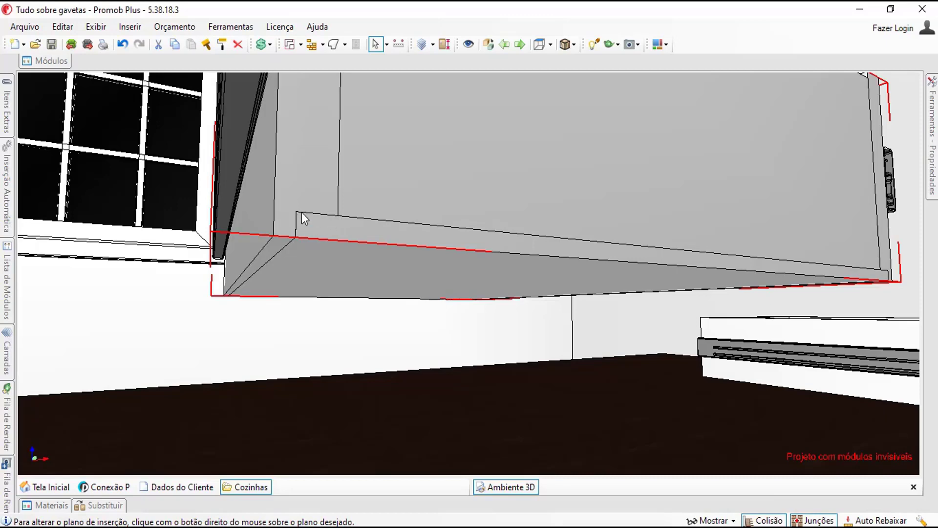
pyautogui.moveTo(307, 209); pyautogui.dragTo(306, 337, button='middle')
pyautogui.click(298, 307)
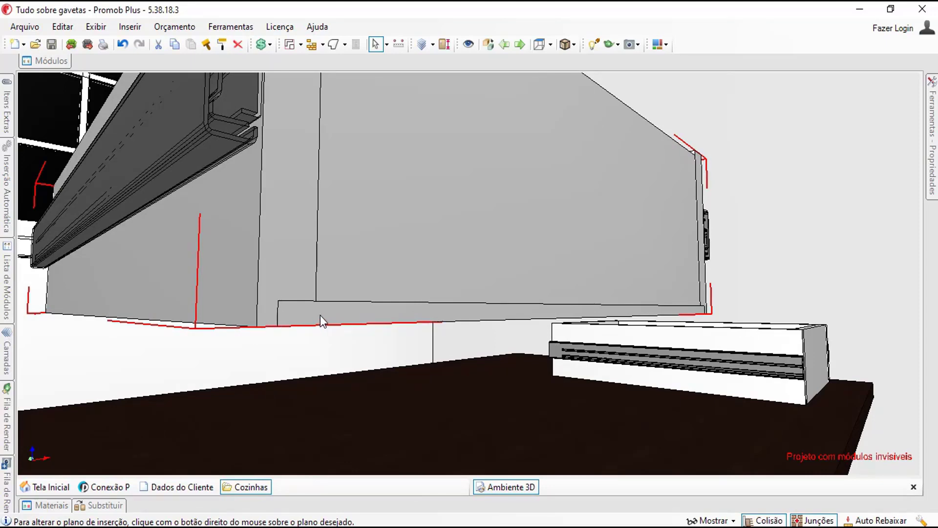
pyautogui.moveTo(313, 318); pyautogui.dragTo(292, 333, button='middle')
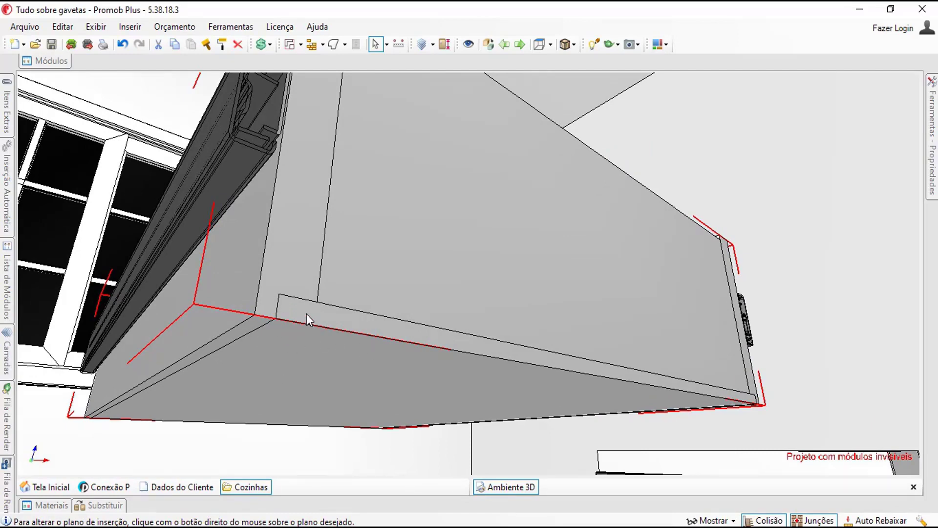
# Examine the raised drawer's front corner from above and below, checking how the side, inner front and bottom panel meet.
pyautogui.scroll(1, 307, 314)
pyautogui.moveTo(306, 314); pyautogui.dragTo(277, 222, button='middle')
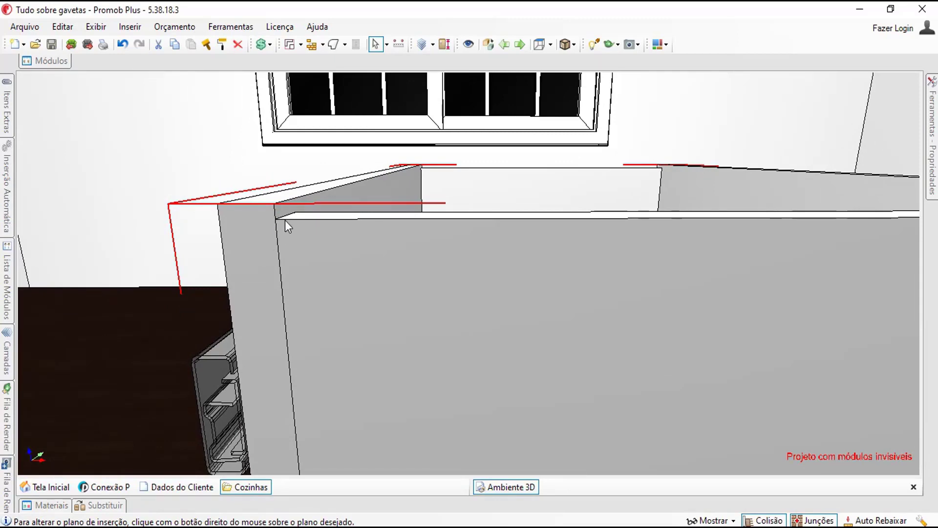
pyautogui.moveTo(285, 220); pyautogui.dragTo(320, 282, button='middle')
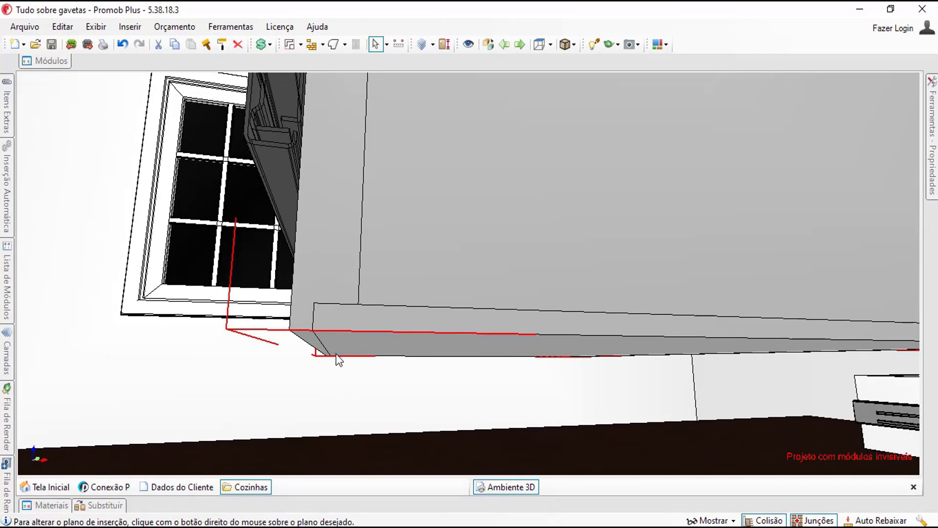
pyautogui.moveTo(345, 333); pyautogui.dragTo(356, 275, button='middle')
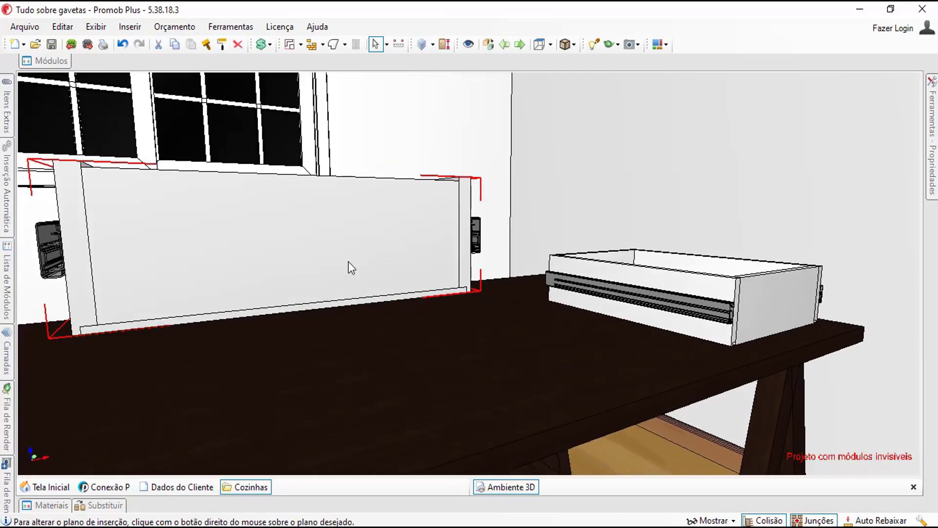
# Hide the examined drawer and move the remaining drawer group from the table's far end toward its middle.
pyautogui.click(348, 262)
pyautogui.hotkey('ctrl', 'i')
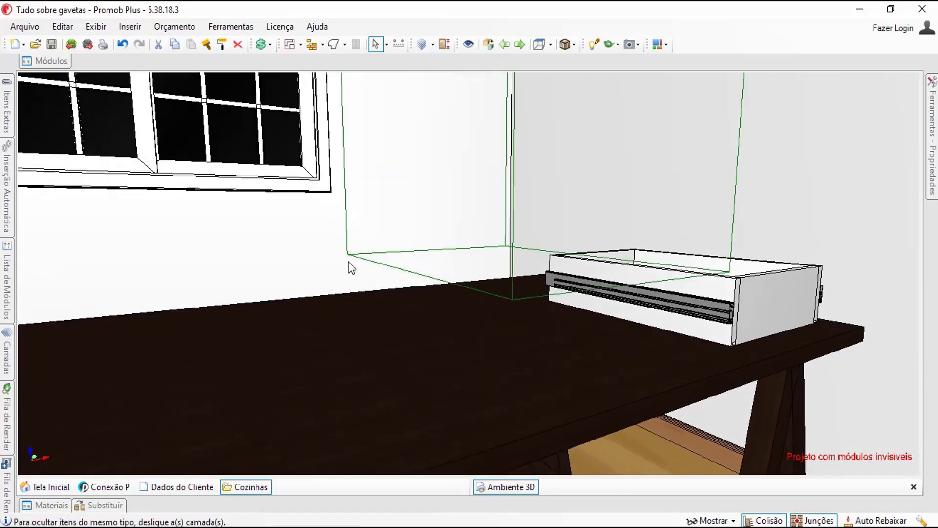
pyautogui.moveTo(557, 327); pyautogui.dragTo(554, 326, button='middle')
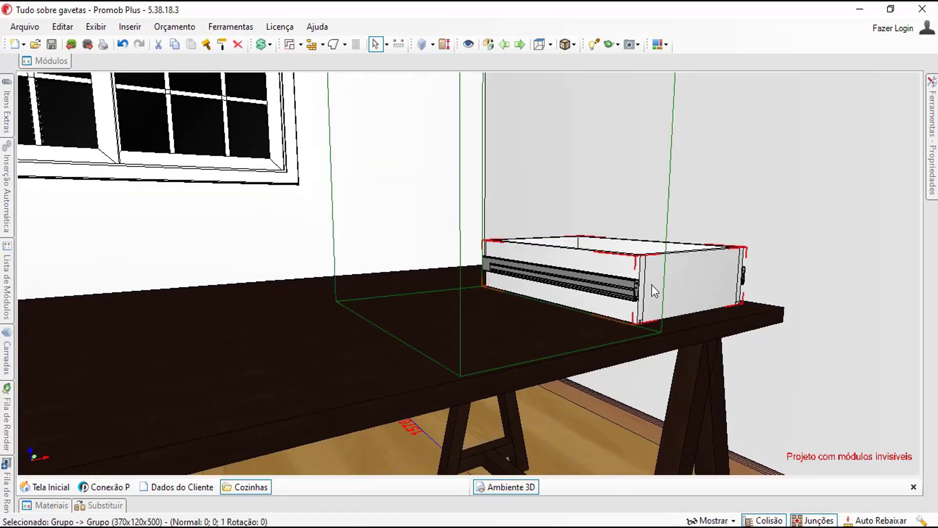
pyautogui.moveTo(652, 284); pyautogui.dragTo(321, 309)
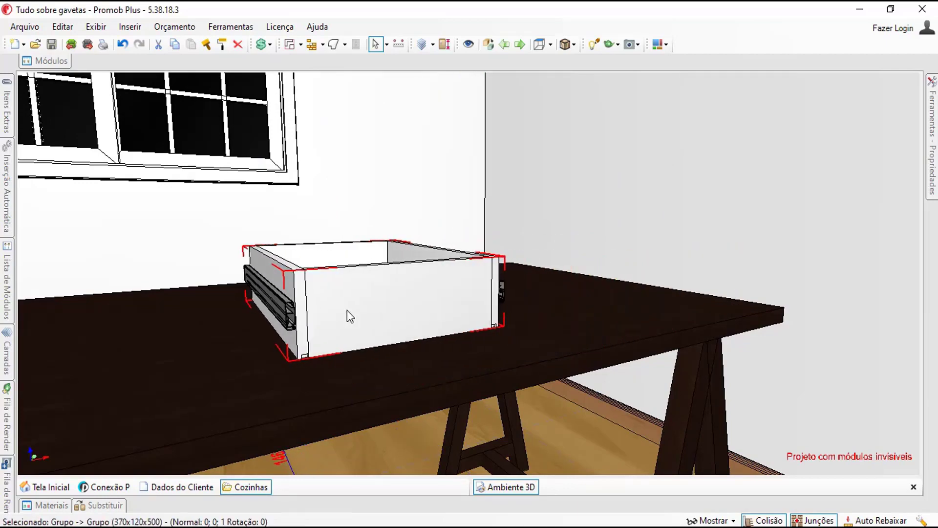
# Explode the repositioned drawer group so its sides, slides, inner front, back and bottom panel are separated.
pyautogui.scroll(3, 347, 310)
pyautogui.moveTo(347, 310); pyautogui.dragTo(412, 306, button='middle')
pyautogui.scroll(-5, 412, 307)
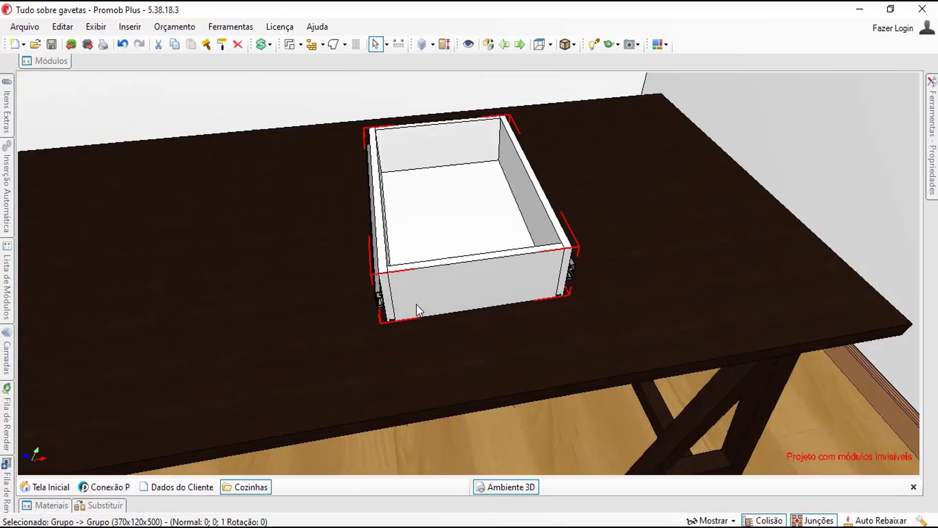
pyautogui.rightClick(421, 295)
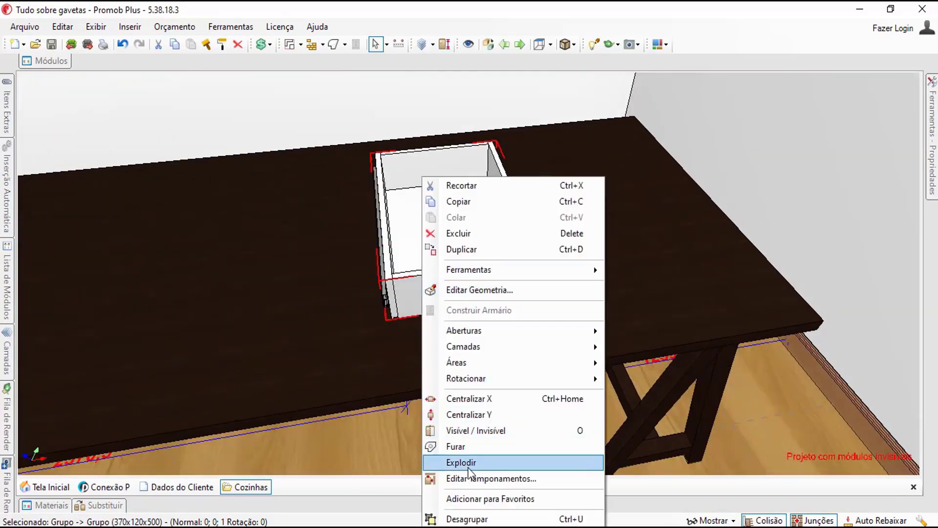
pyautogui.click(480, 465)
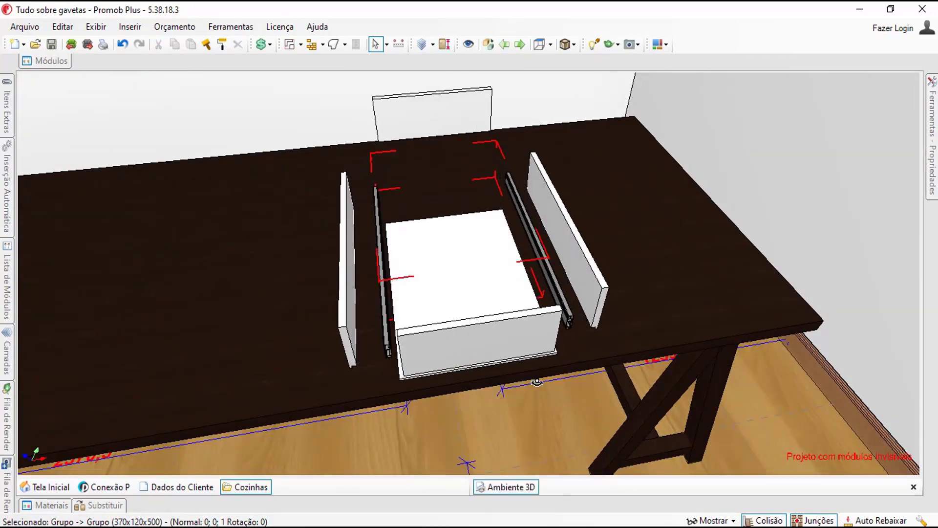
# Inspect the exploded drawer from both front corners, checking the lower edges of the sides and the inner front above the bottom panel.
pyautogui.moveTo(537, 382); pyautogui.dragTo(614, 340, button='middle')
pyautogui.scroll(10, 445, 265)
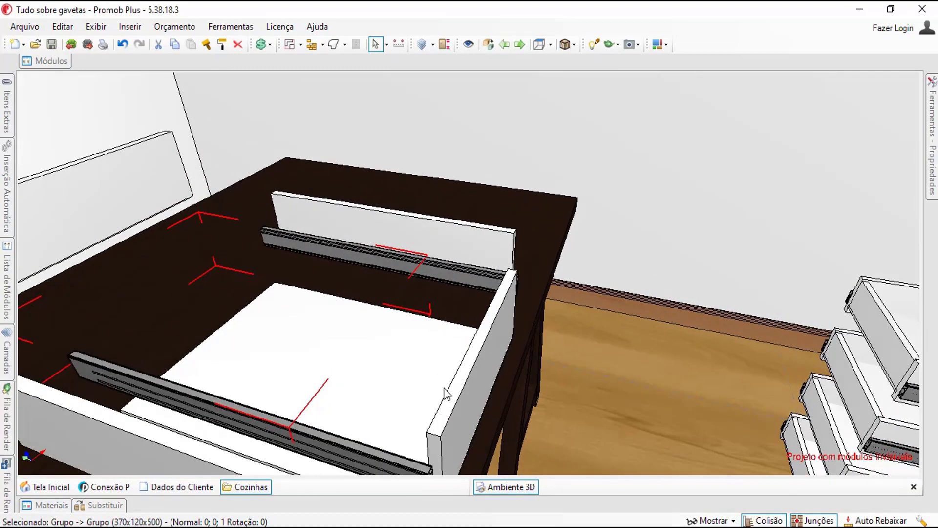
pyautogui.scroll(1, 653, 395)
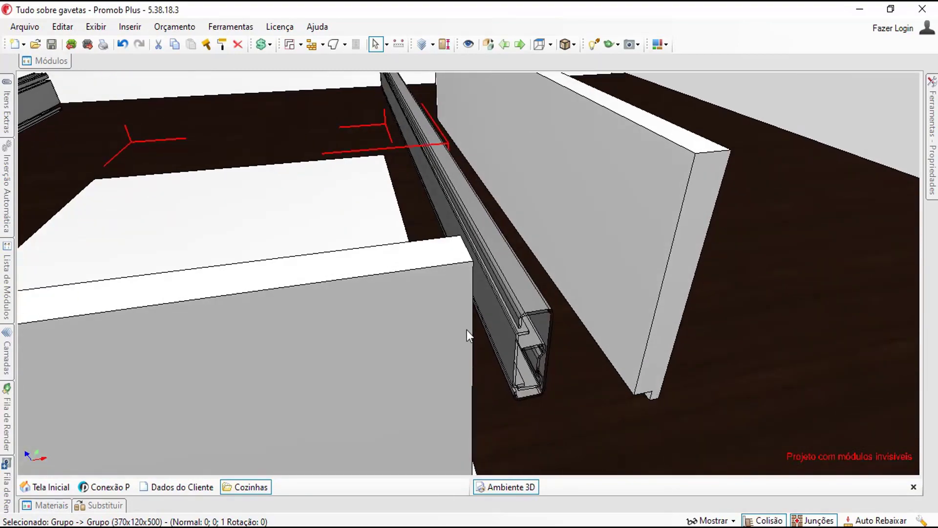
pyautogui.scroll(-5, 467, 329)
pyautogui.scroll(-3, 467, 330)
pyautogui.moveTo(394, 327); pyautogui.dragTo(551, 251, button='middle')
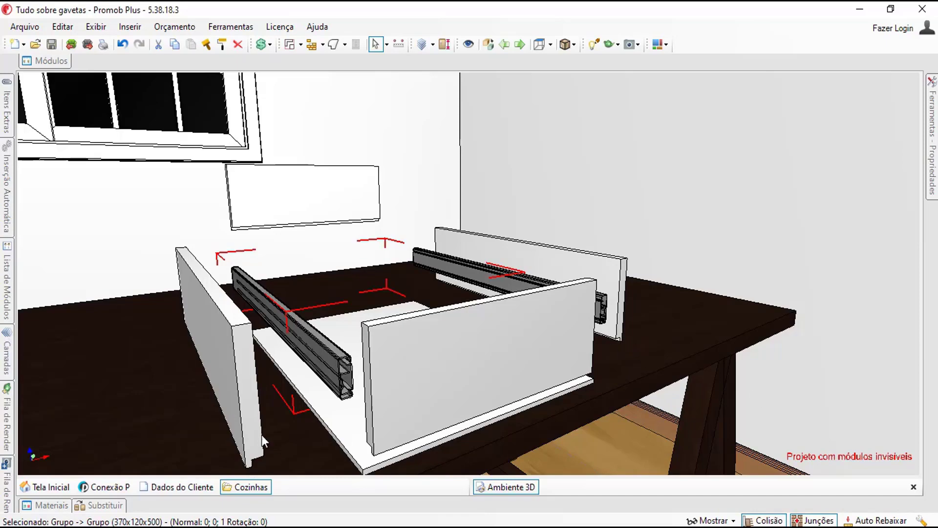
pyautogui.moveTo(415, 360); pyautogui.dragTo(567, 386, button='middle')
pyautogui.scroll(6, 249, 306)
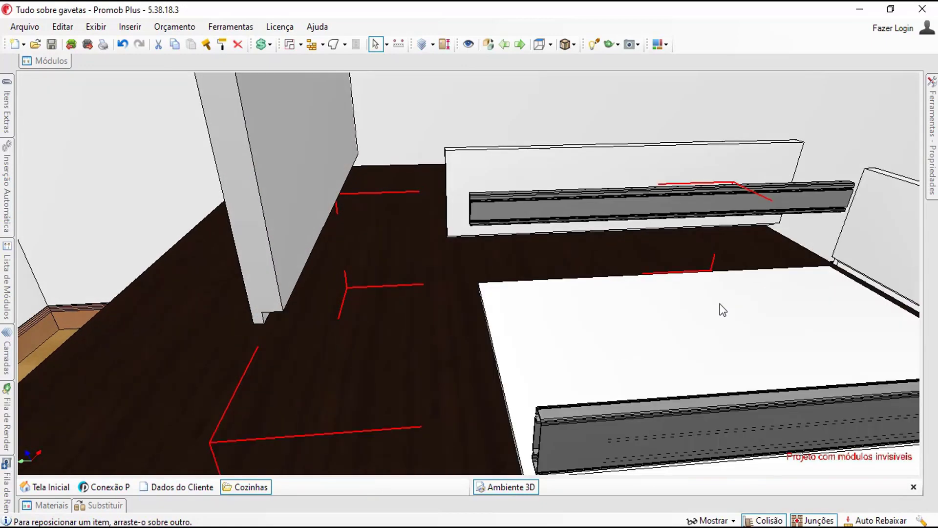
# Examine the stepped rebates along the panels' lower edges and how the bottom panel's edges fit into them.
pyautogui.moveTo(720, 304); pyautogui.dragTo(303, 291, button='middle')
pyautogui.scroll(3, 480, 409)
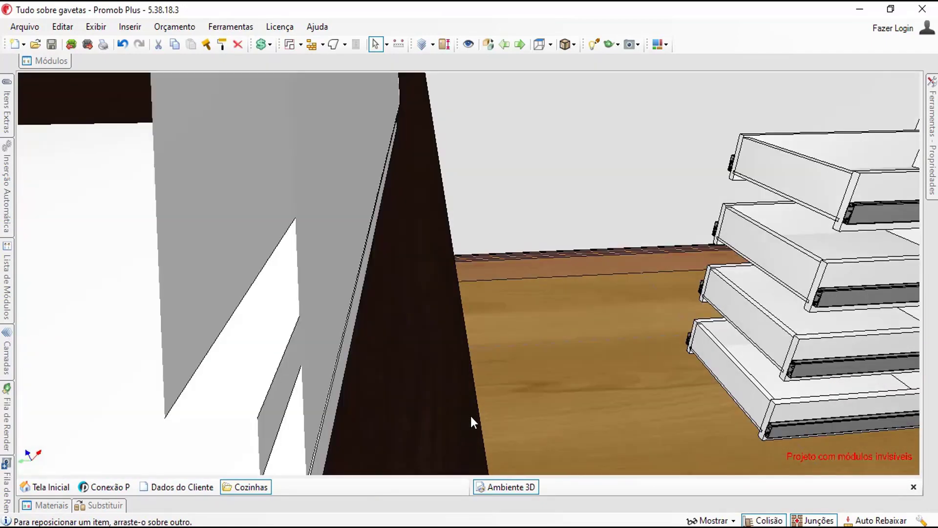
pyautogui.moveTo(470, 416); pyautogui.dragTo(420, 227, button='middle')
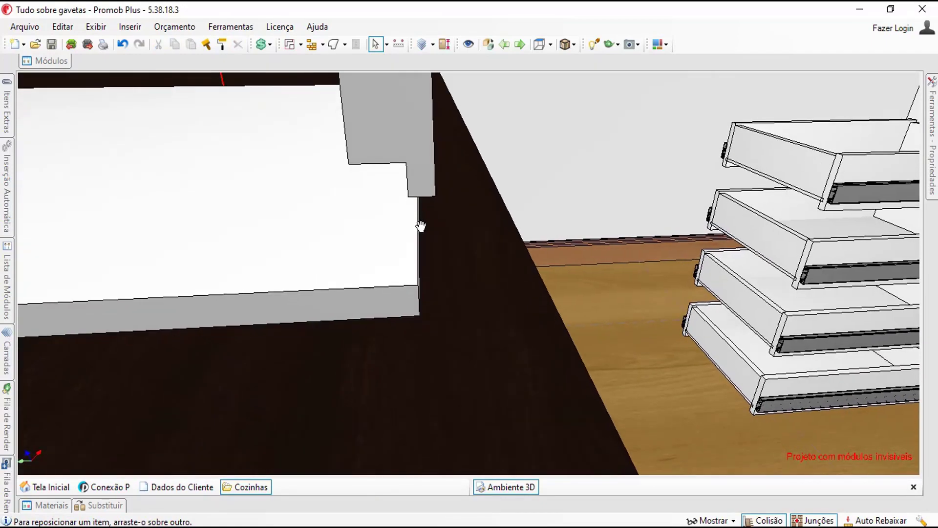
pyautogui.click(421, 174)
pyautogui.scroll(-3, 477, 293)
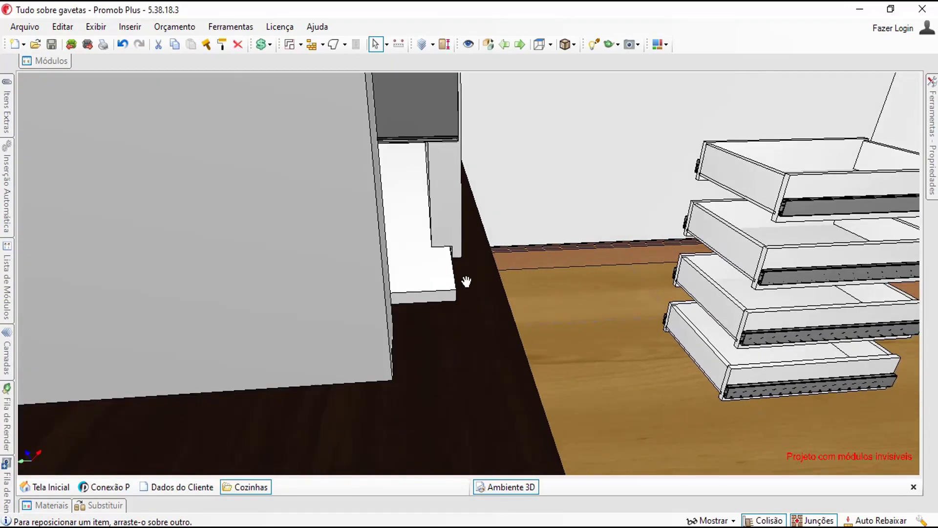
pyautogui.scroll(-3, 466, 282)
pyautogui.moveTo(458, 321); pyautogui.dragTo(312, 346, button='right')
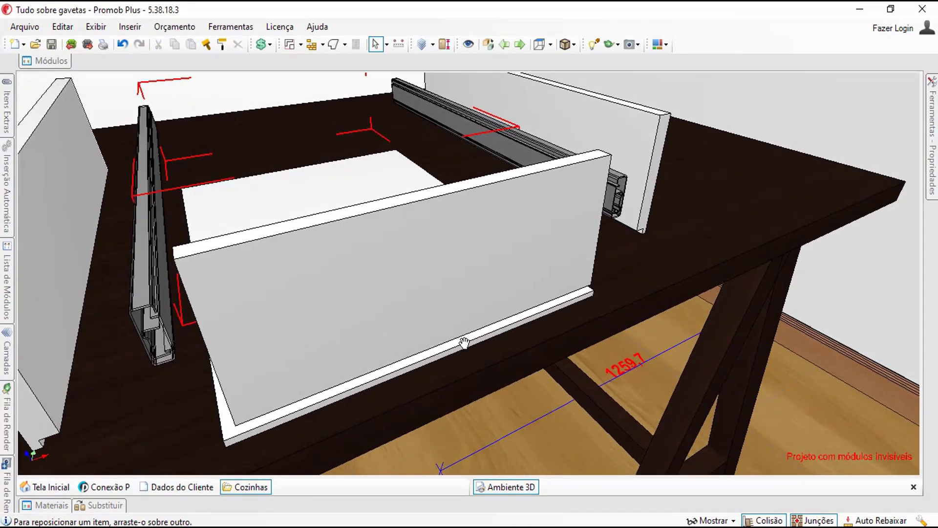
pyautogui.moveTo(464, 342); pyautogui.dragTo(441, 348, button='right')
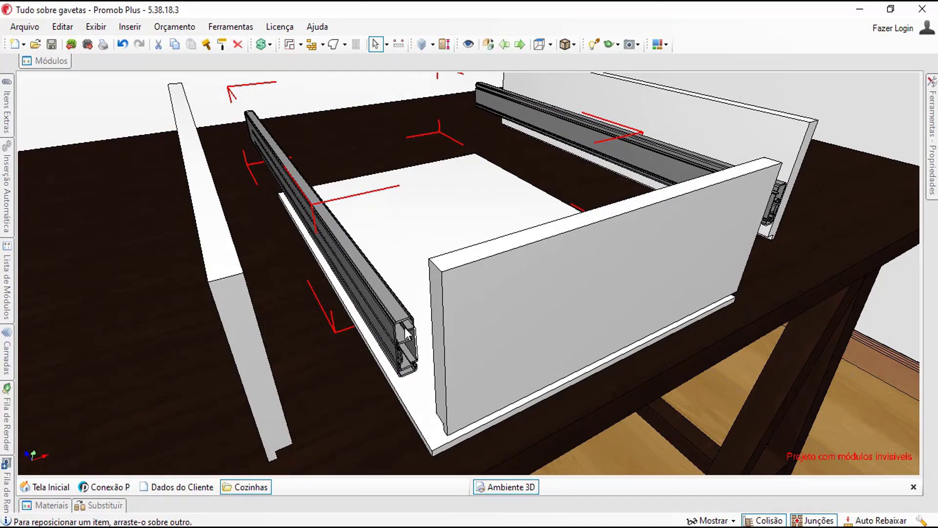
pyautogui.scroll(-4, 407, 335)
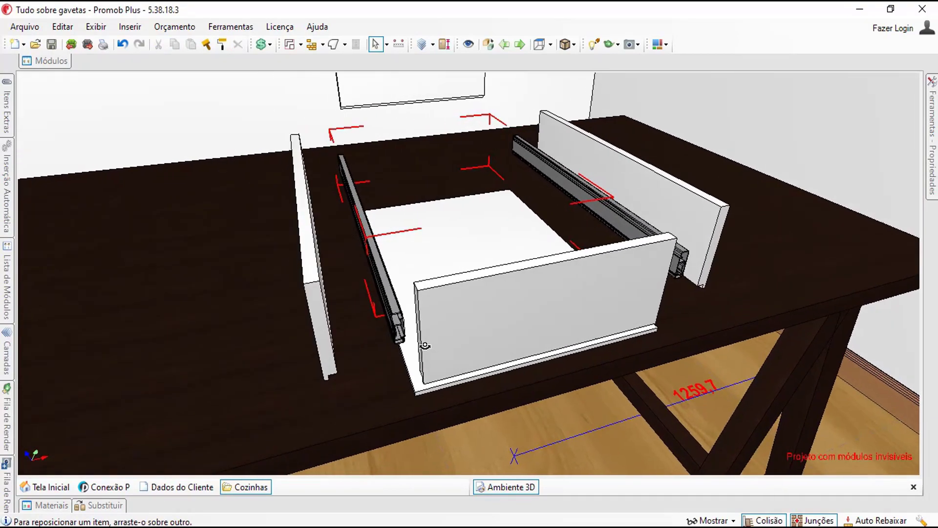
# Undo the explosion of the drawer group and view the reassembled drawer from its front corner.
pyautogui.moveTo(425, 345); pyautogui.dragTo(480, 343, button='right')
pyautogui.rightClick(491, 307)
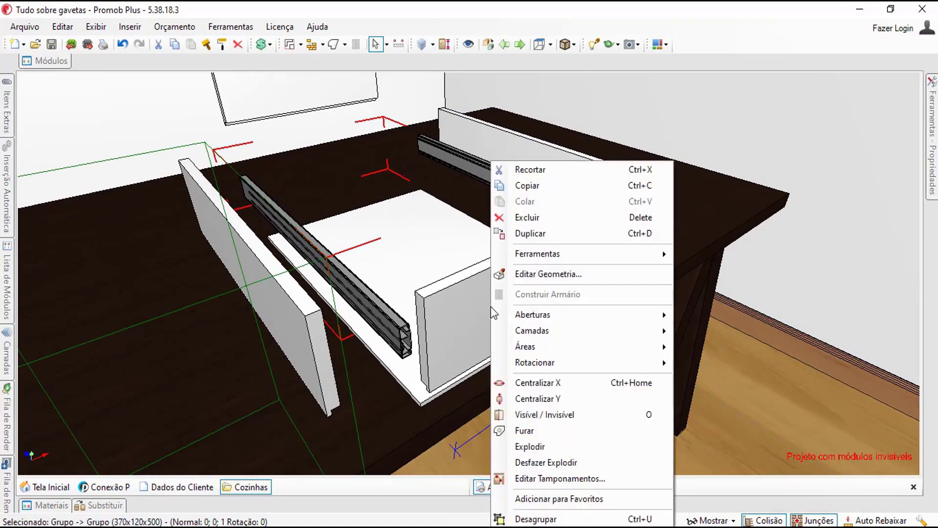
pyautogui.click(547, 462)
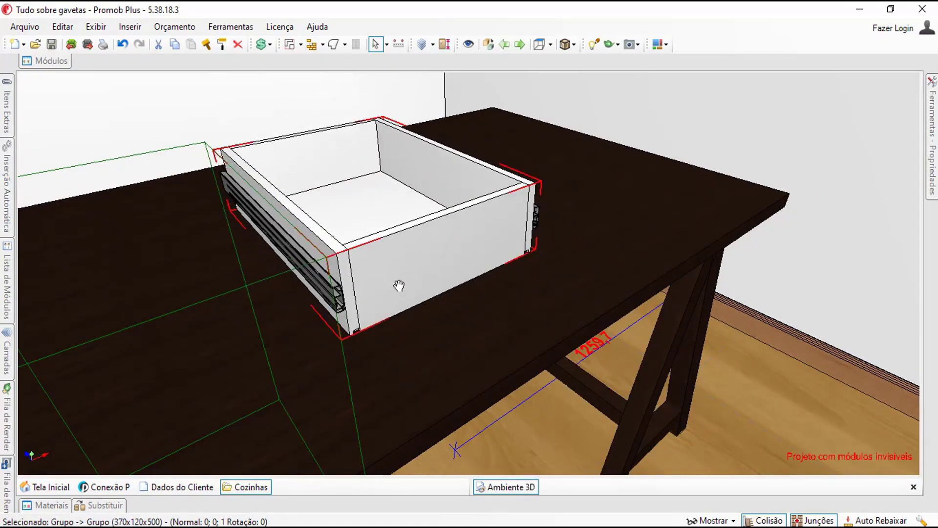
pyautogui.moveTo(400, 286); pyautogui.dragTo(513, 320, button='right')
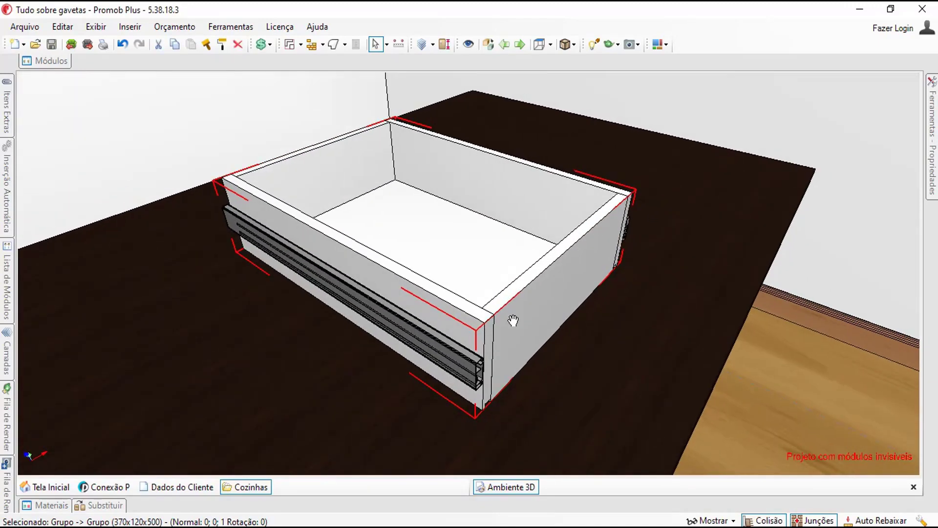